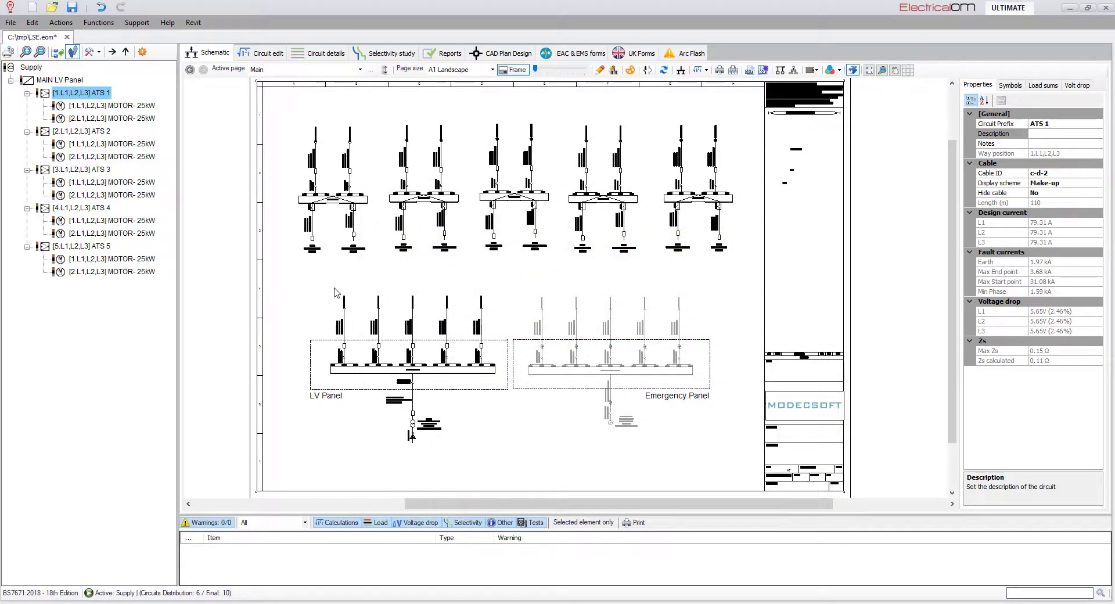
# - Zoom into the schematic and select the ATS 1 transfer switch block
pyautogui.scroll(3, 335, 292)
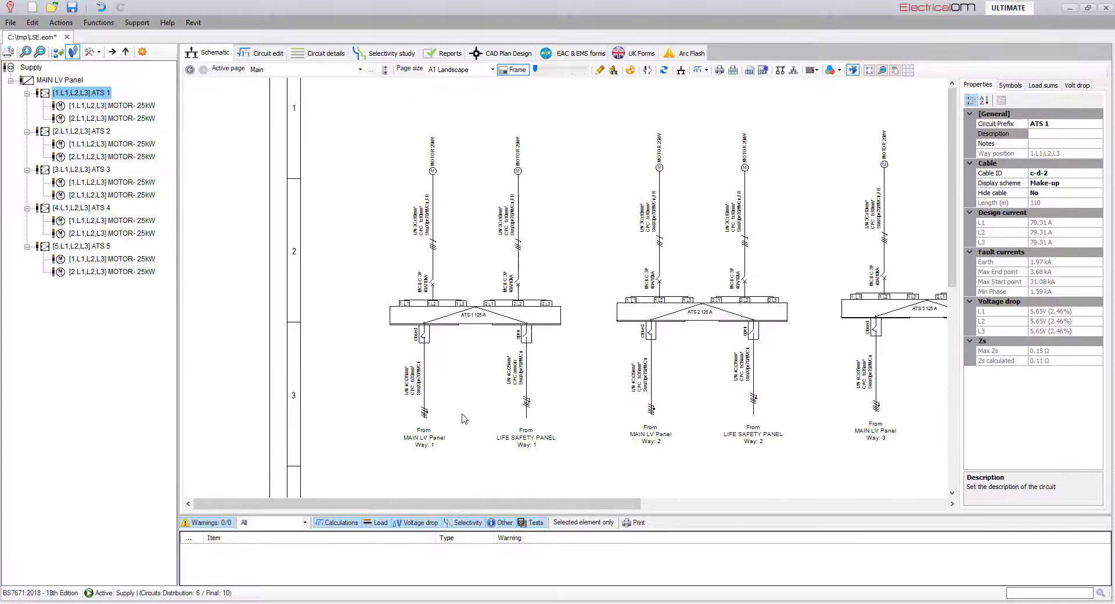
pyautogui.scroll(1, 465, 418)
pyautogui.click(475, 297)
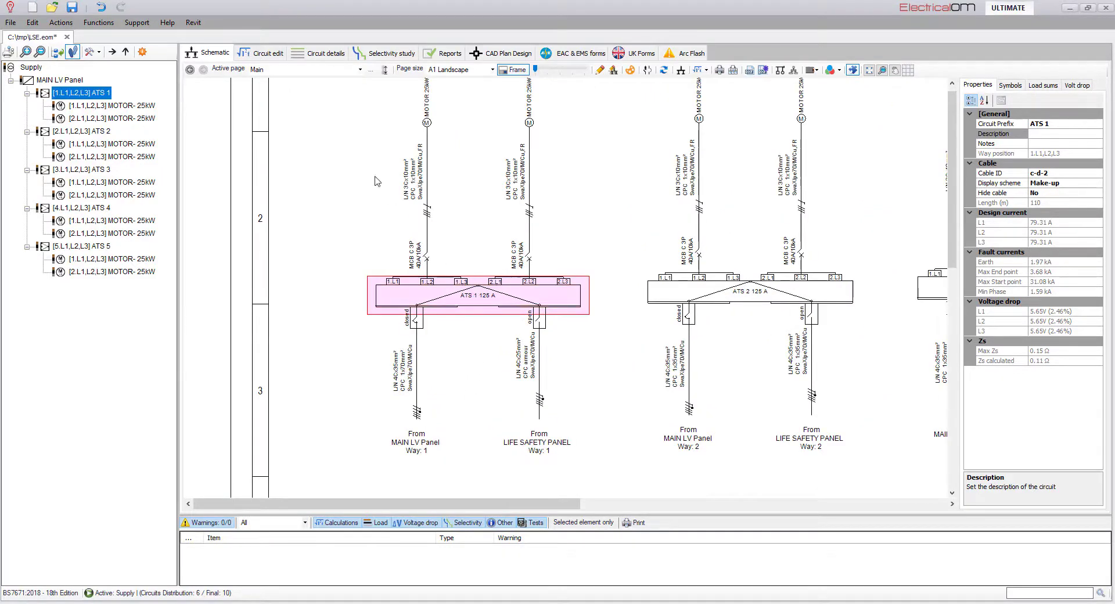
# - Open ATS 1's voltage drop settings and check the Cfire info, showing 0 of 110 m in fire
pyautogui.click(270, 53)
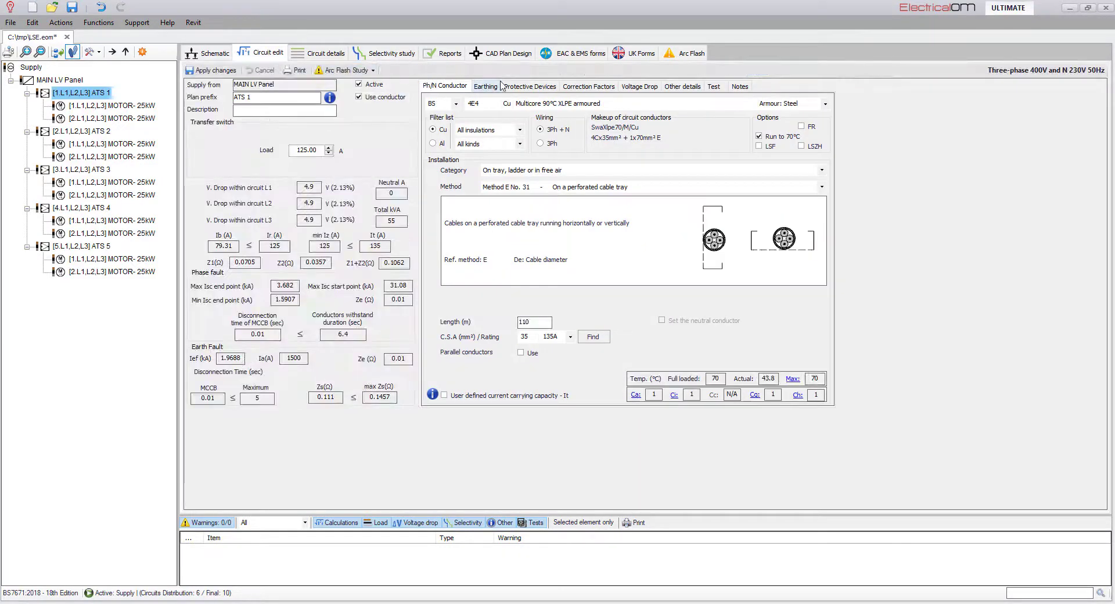
pyautogui.click(636, 86)
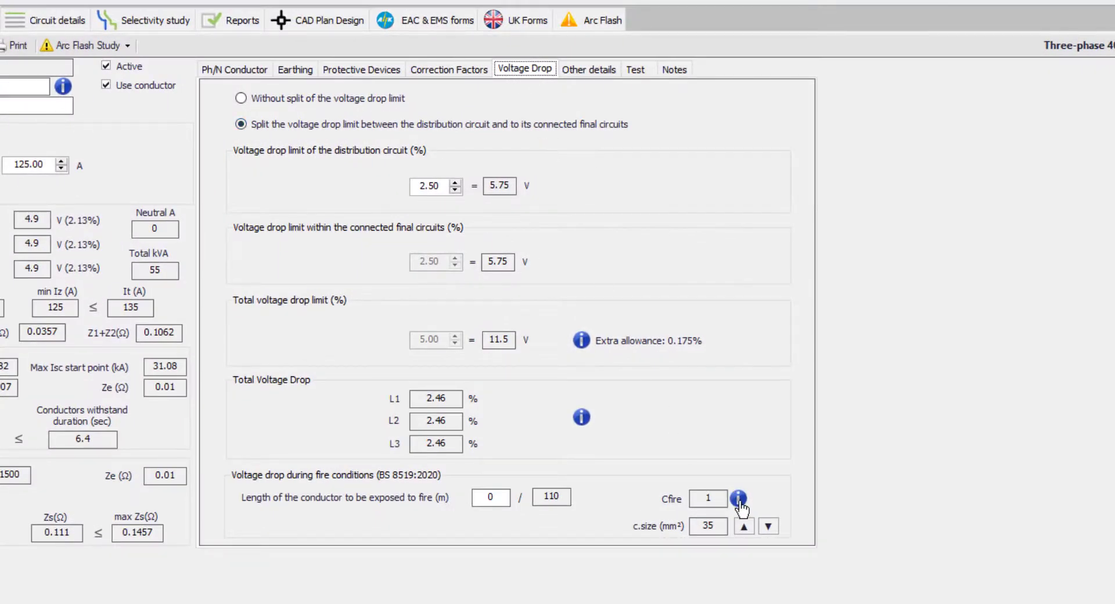
pyautogui.click(739, 500)
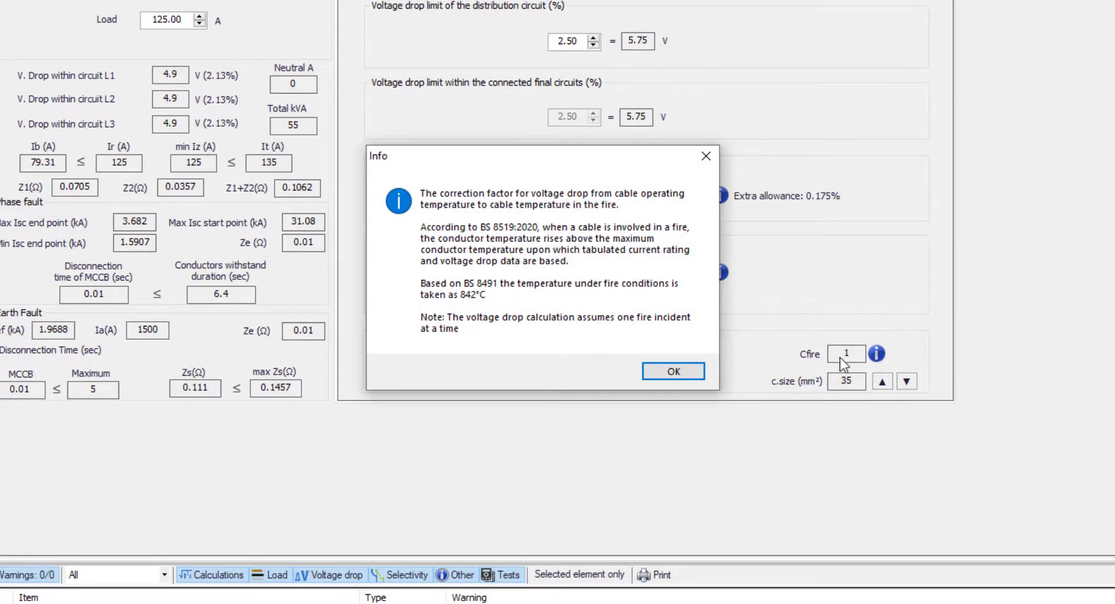
pyautogui.click(683, 371)
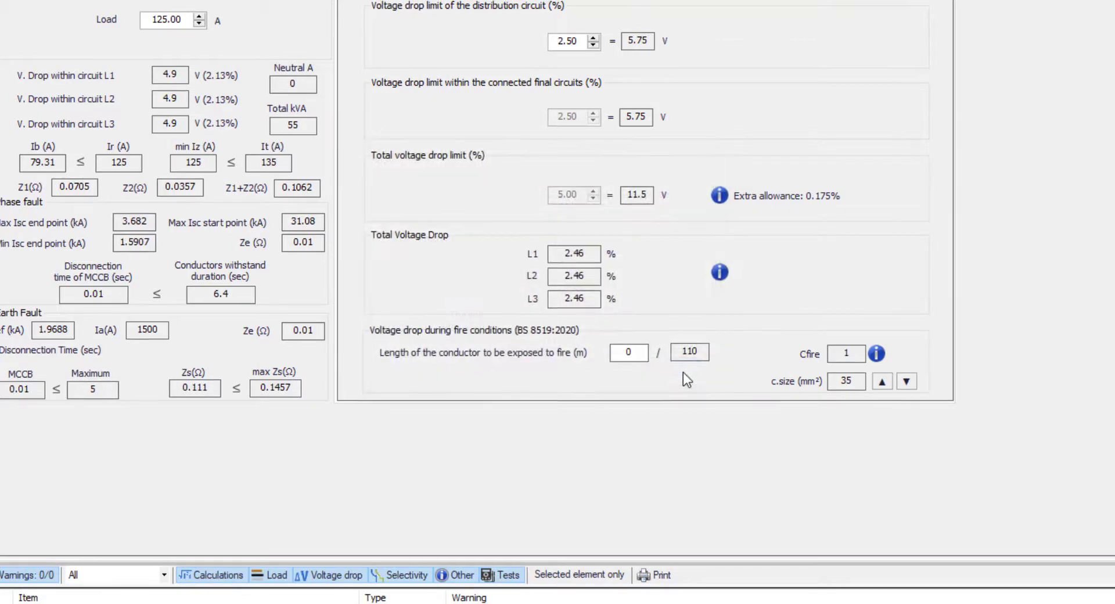
# - Set 50 m of the 110 m ATS 1 cable in fire and review the 5.42% drop warnings
pyautogui.doubleClick(641, 355)
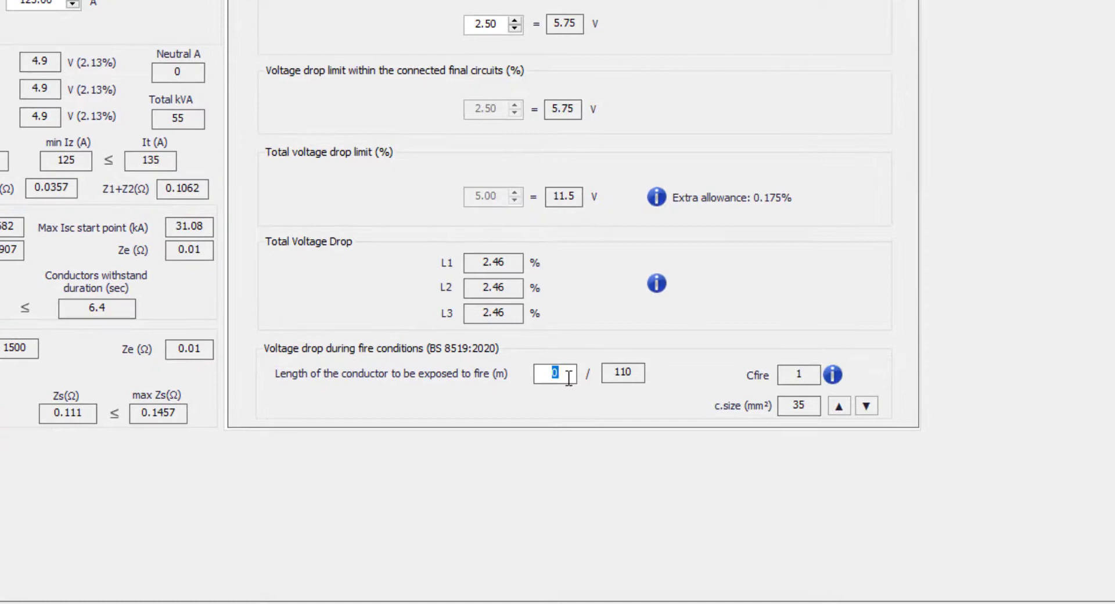
pyautogui.write('50')
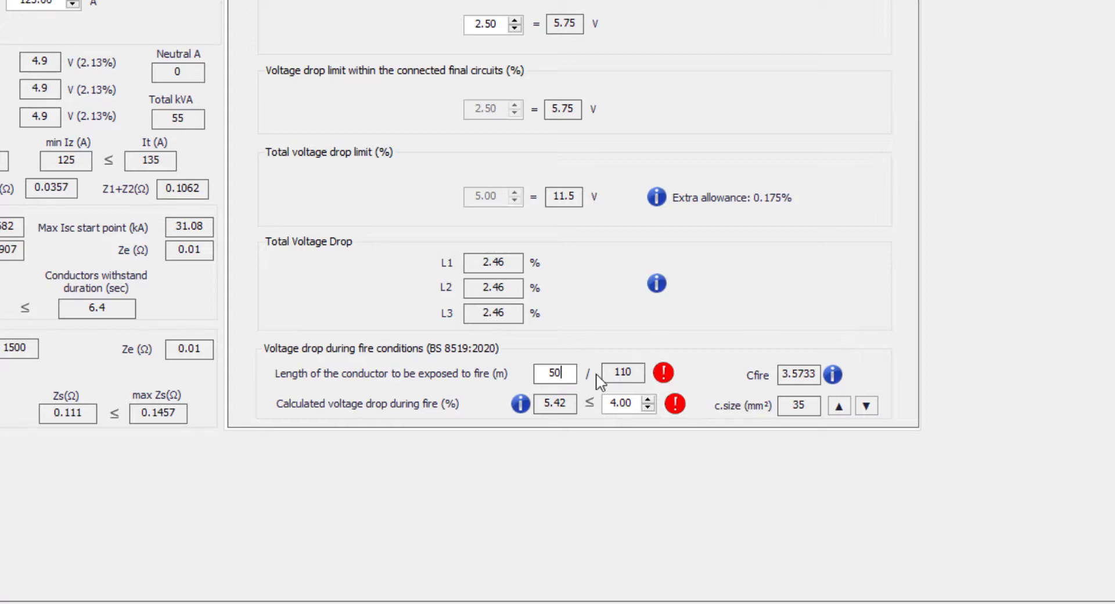
pyautogui.moveTo(664, 377)
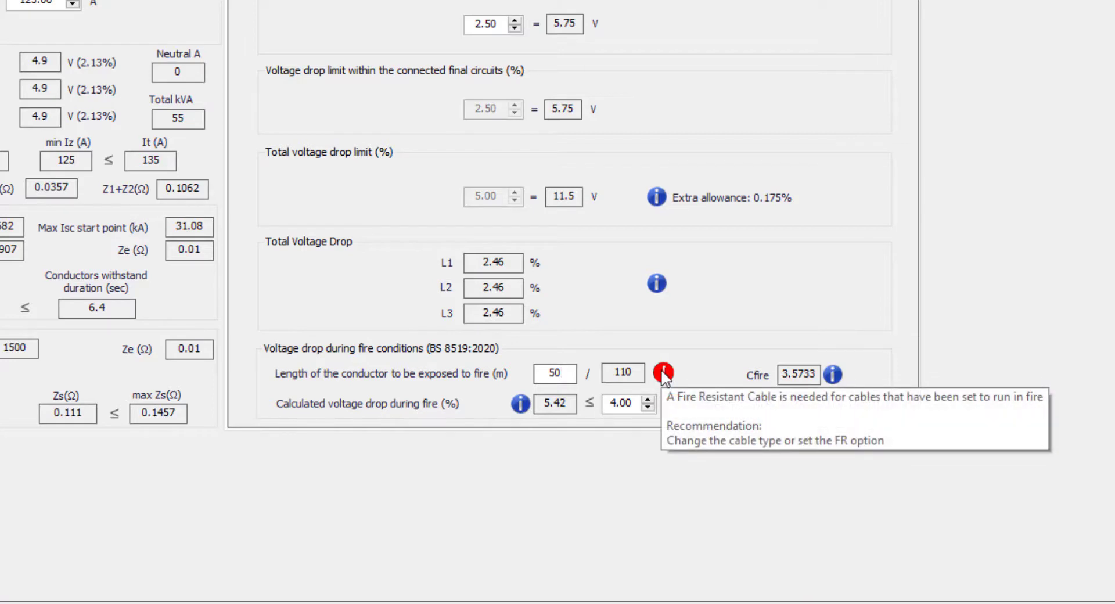
pyautogui.moveTo(677, 409)
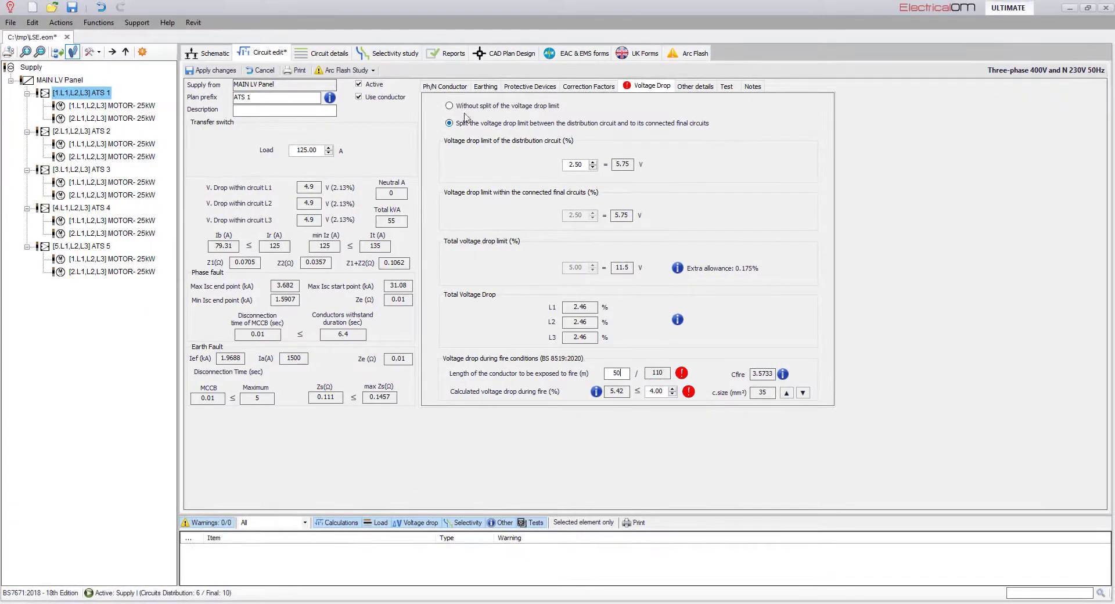
# - Make the ATS 1 cable fire-resistant and size it up from 35 to 70 mm²
pyautogui.click(455, 87)
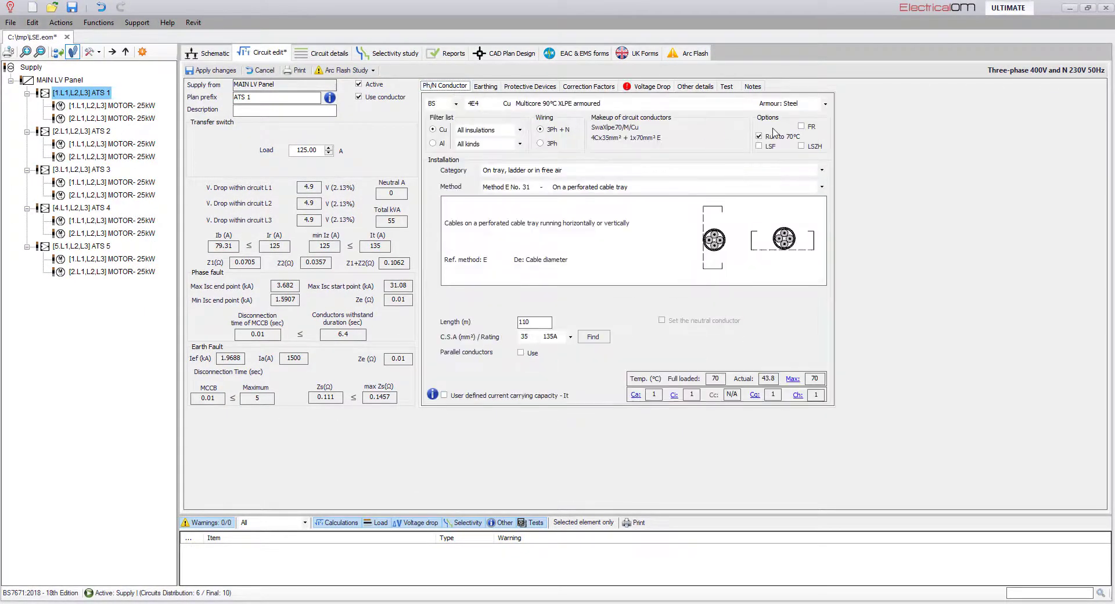
pyautogui.click(803, 127)
pyautogui.click(637, 86)
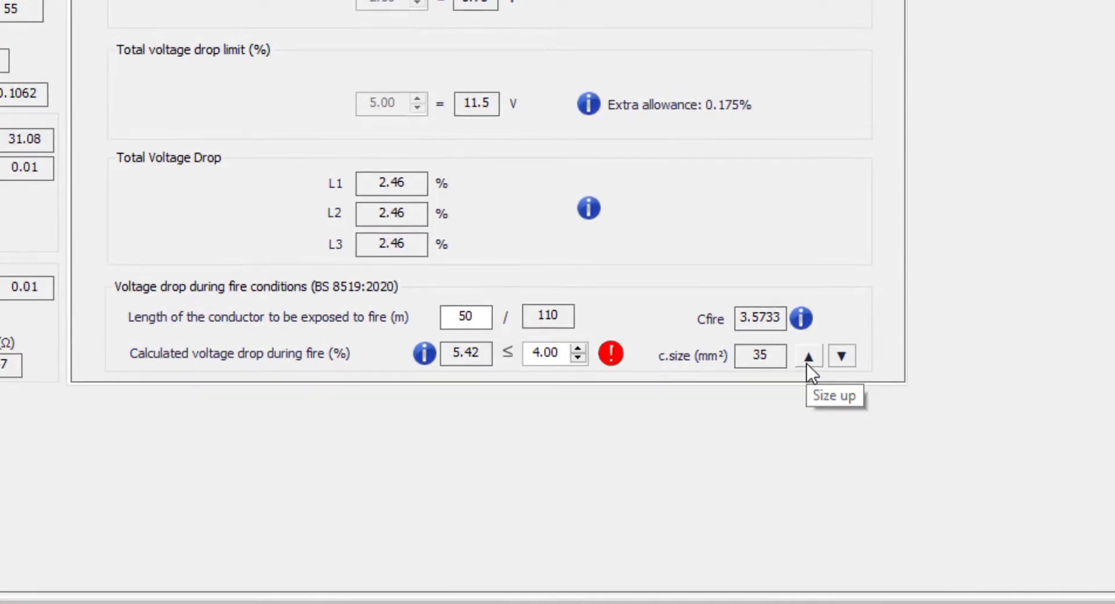
pyautogui.click(807, 364)
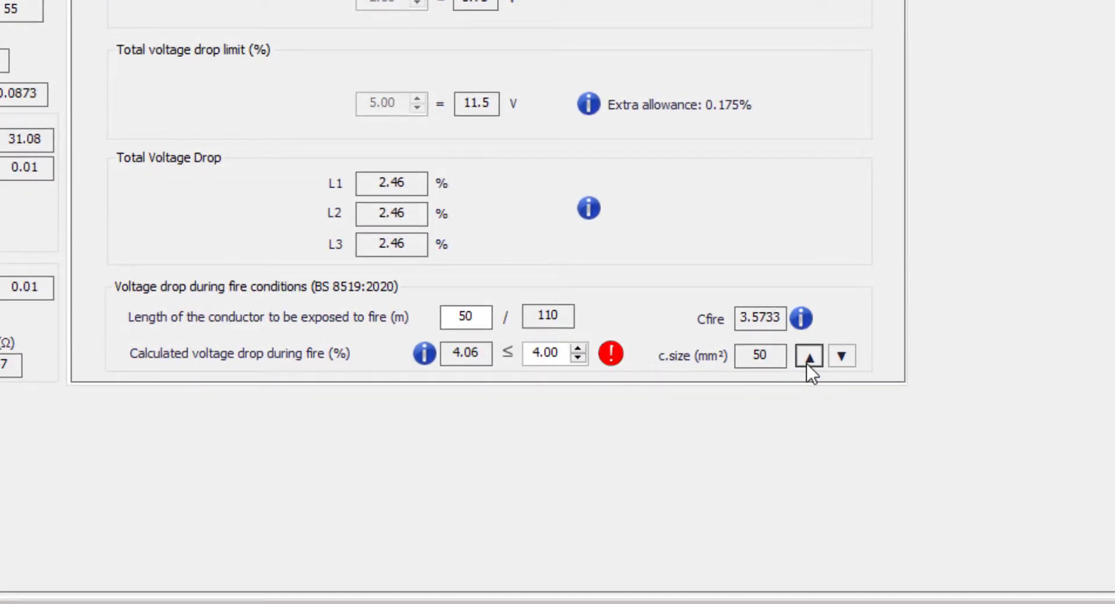
pyautogui.click(807, 363)
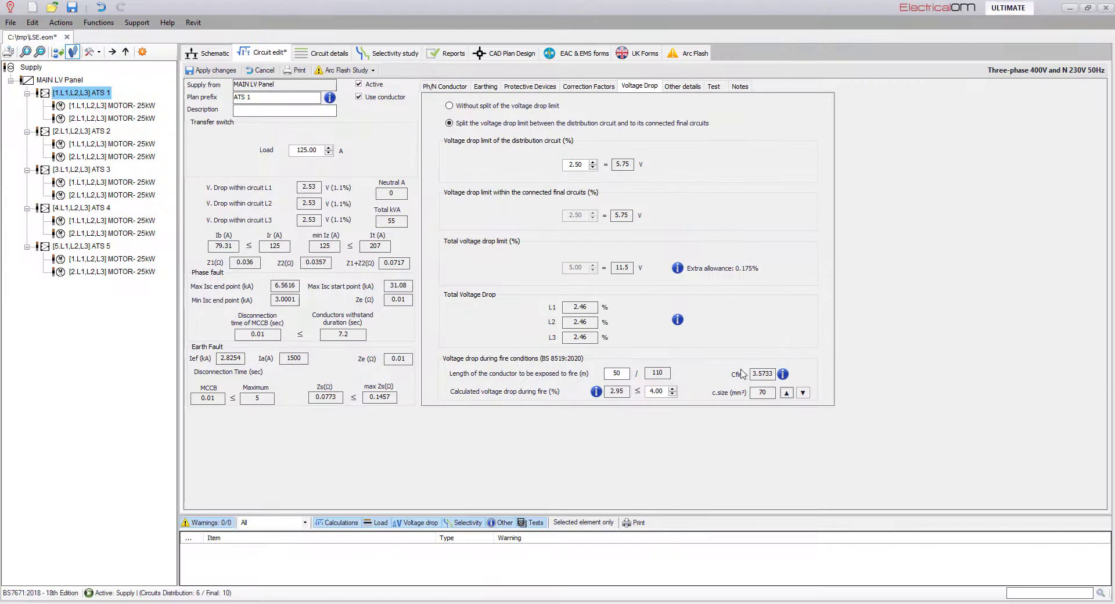
# - Apply the ATS 1 cable changes and show the three-phase circuit details table
pyautogui.click(216, 70)
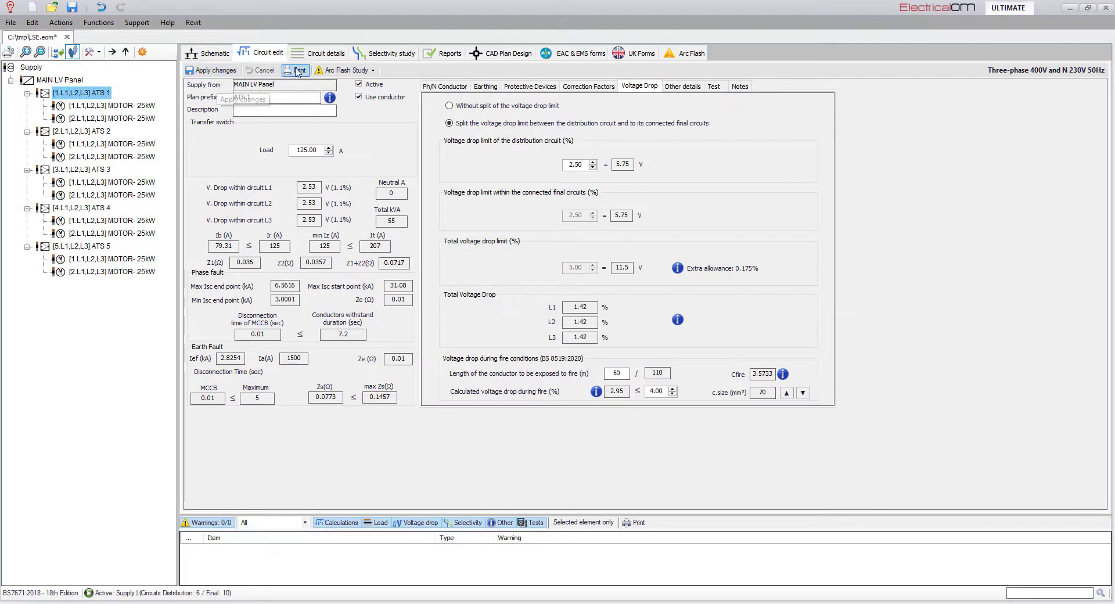
pyautogui.click(323, 57)
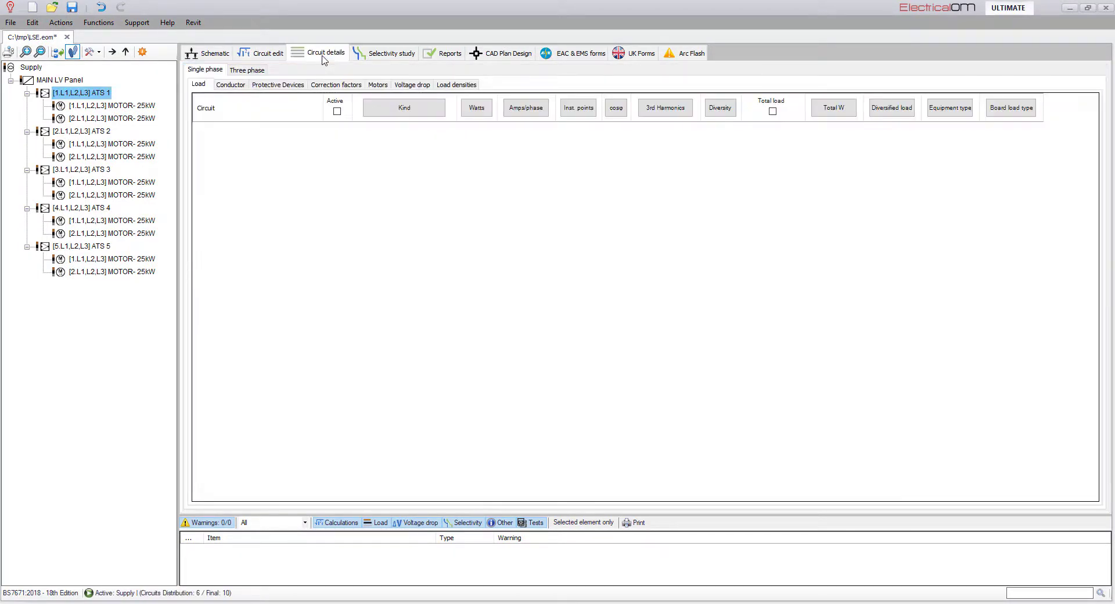
pyautogui.click(250, 70)
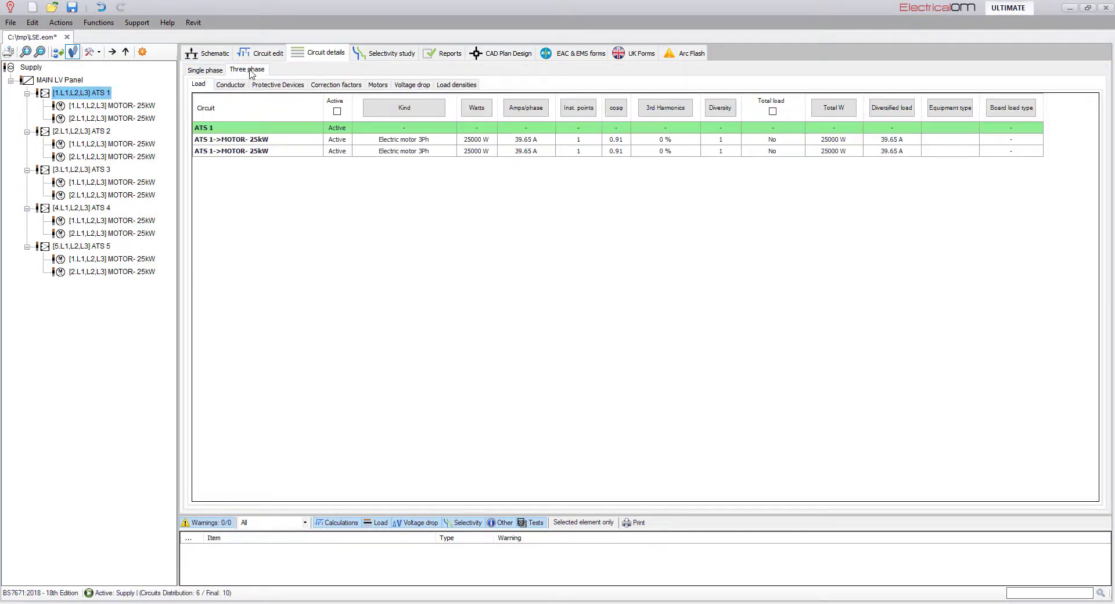
# - List all supply circuits and select every circuit of the same kind as ATS 1
pyautogui.click(32, 67)
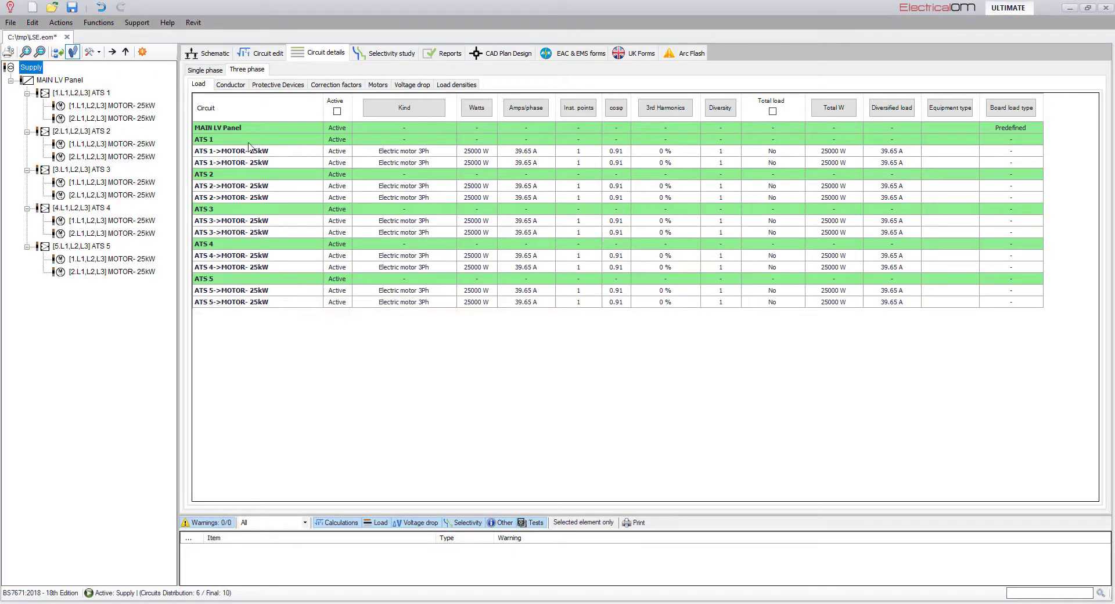
pyautogui.click(248, 141)
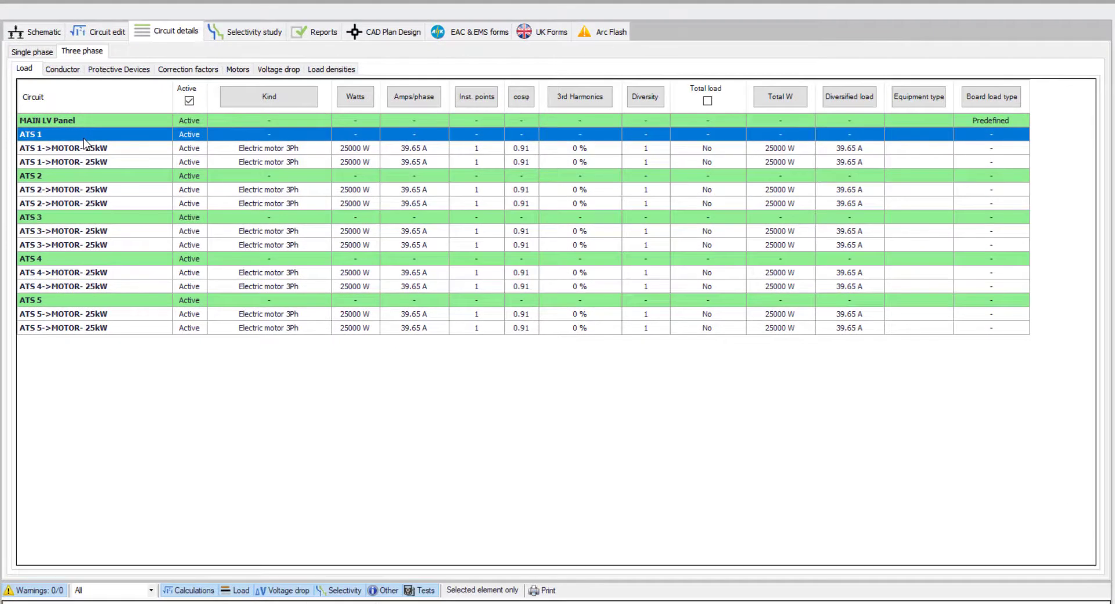
pyautogui.rightClick(86, 143)
pyautogui.moveTo(233, 147)
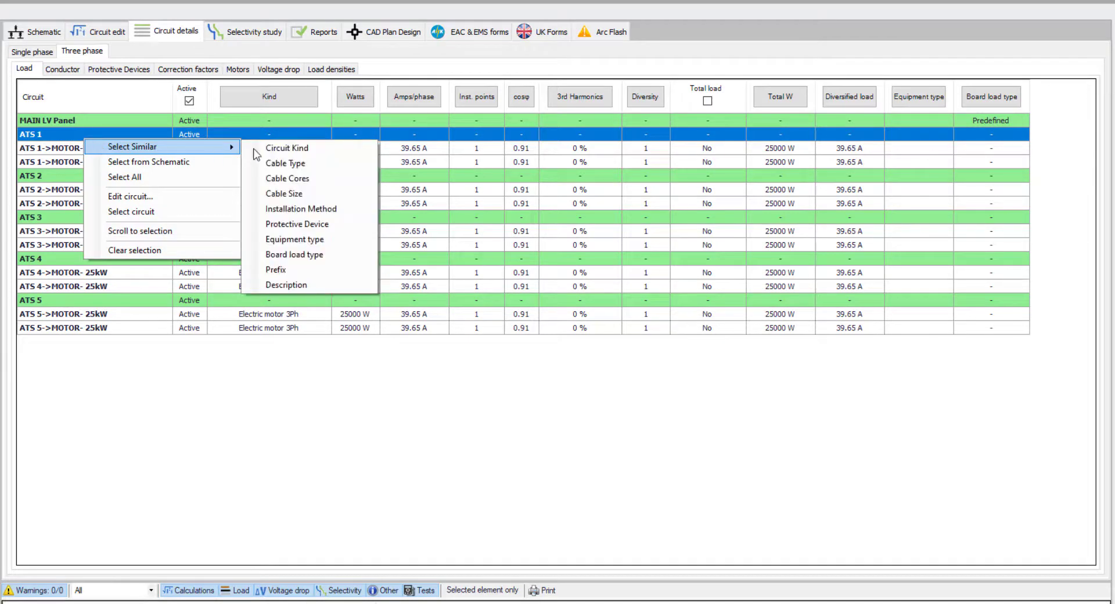
pyautogui.click(269, 153)
# - Set 50% of total length in fire for the ATS cables, leaving ATS 2–5 at 4.61%
pyautogui.click(264, 69)
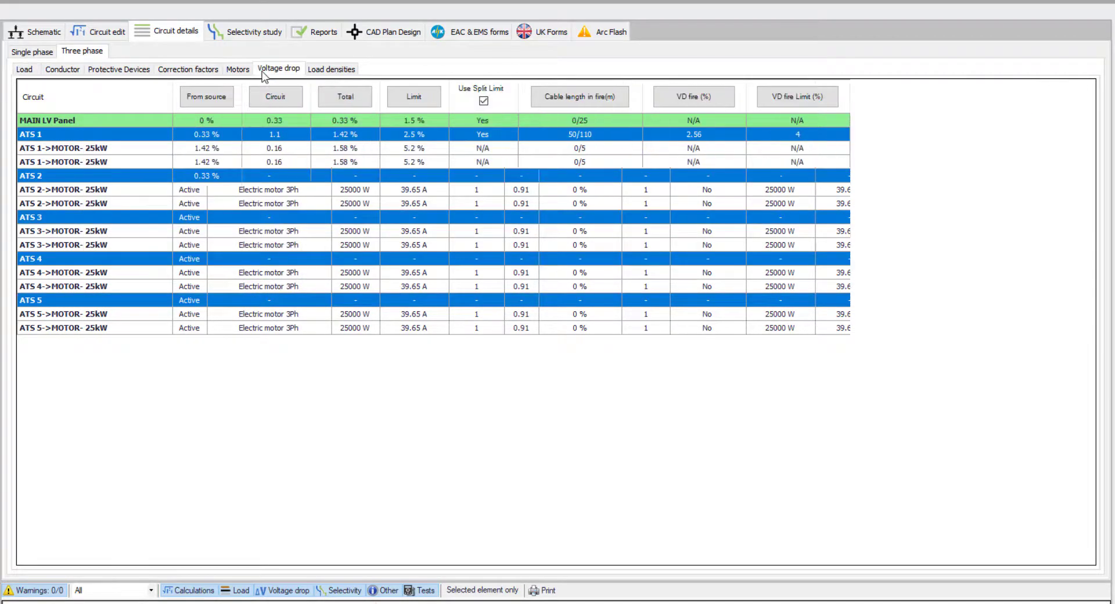
pyautogui.click(573, 100)
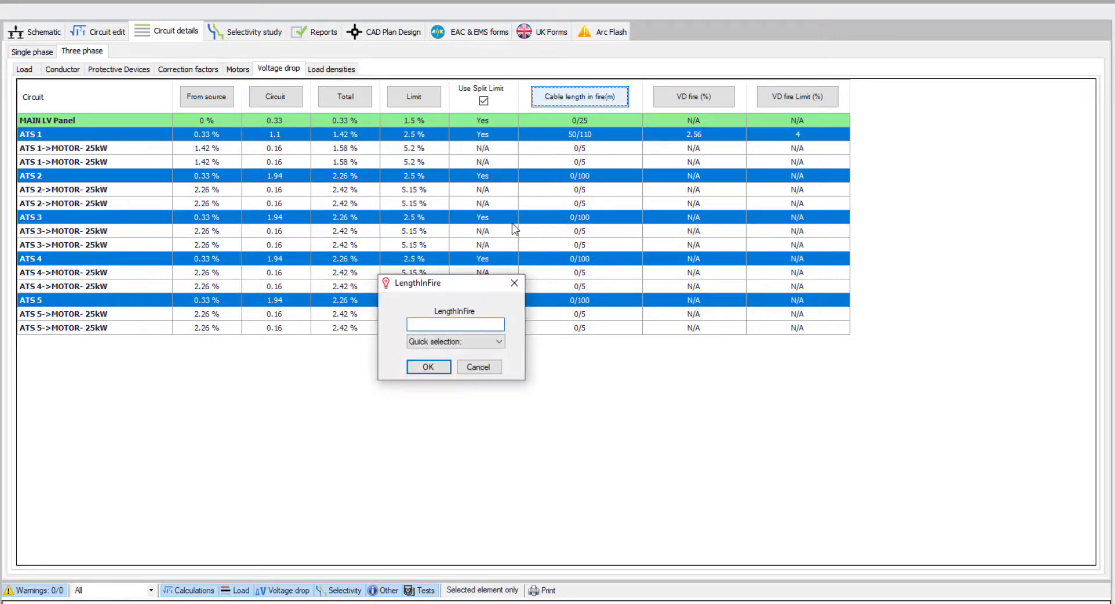
pyautogui.click(447, 342)
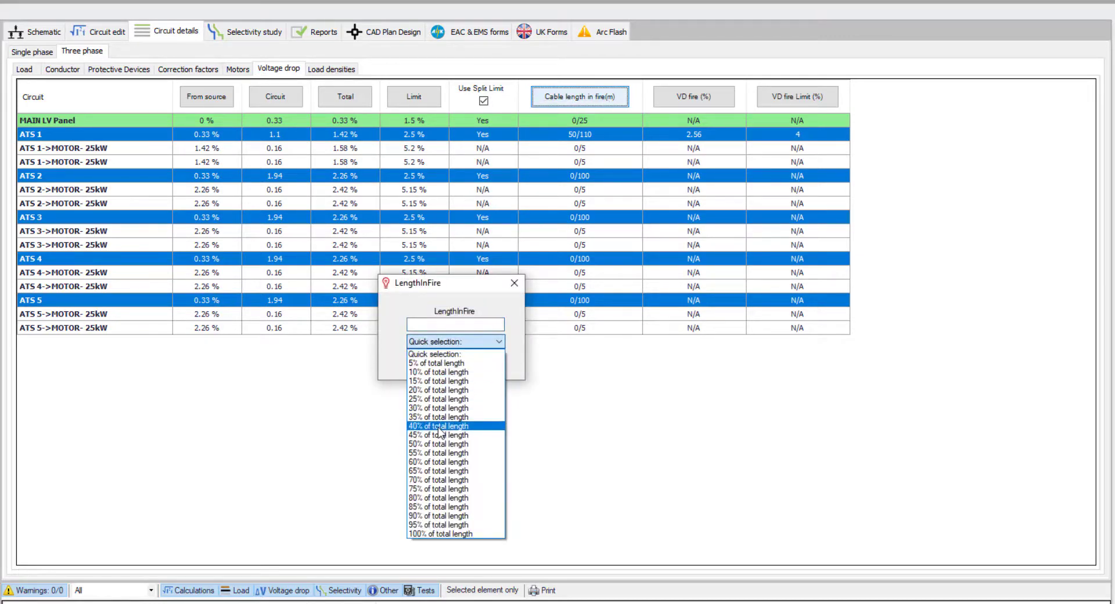
pyautogui.click(442, 407)
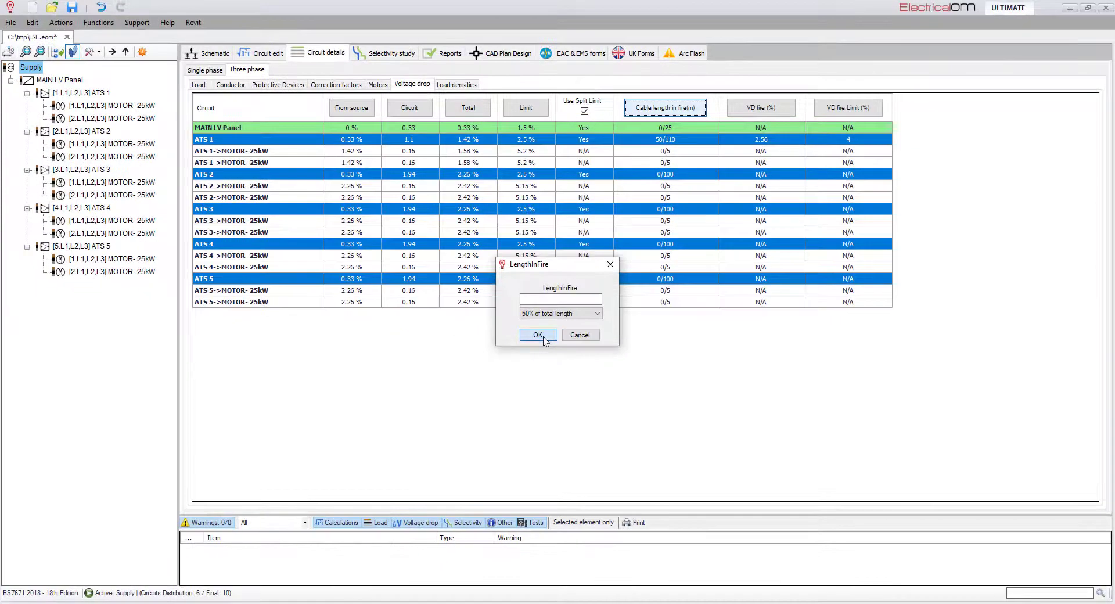
pyautogui.click(437, 364)
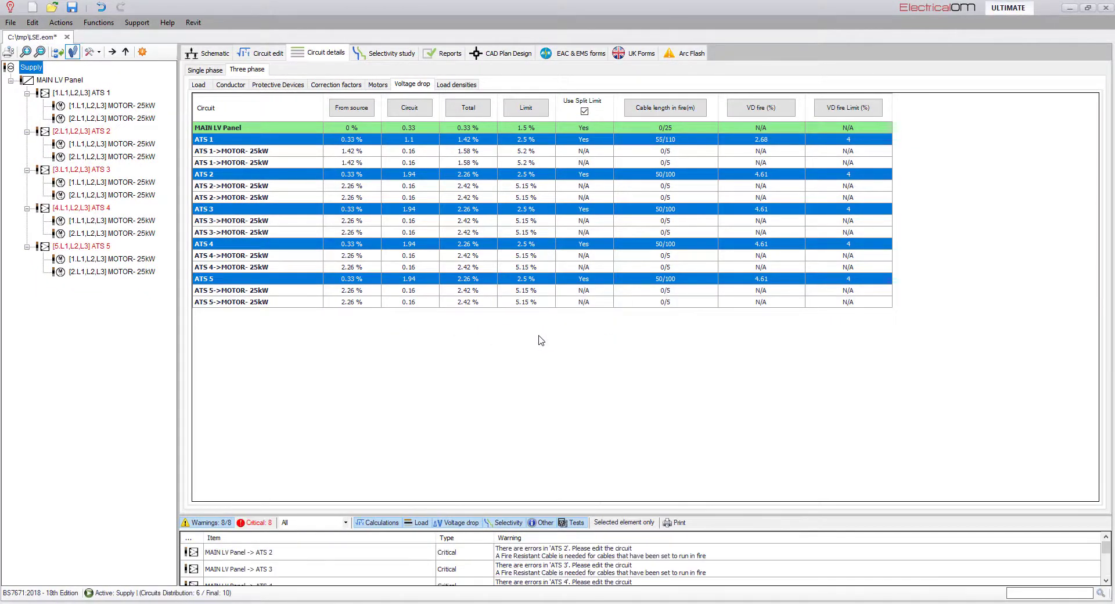
# - Check the ATS 2 and ATS 3 warnings for the 4.61% over-limit fire drop
pyautogui.click(524, 559)
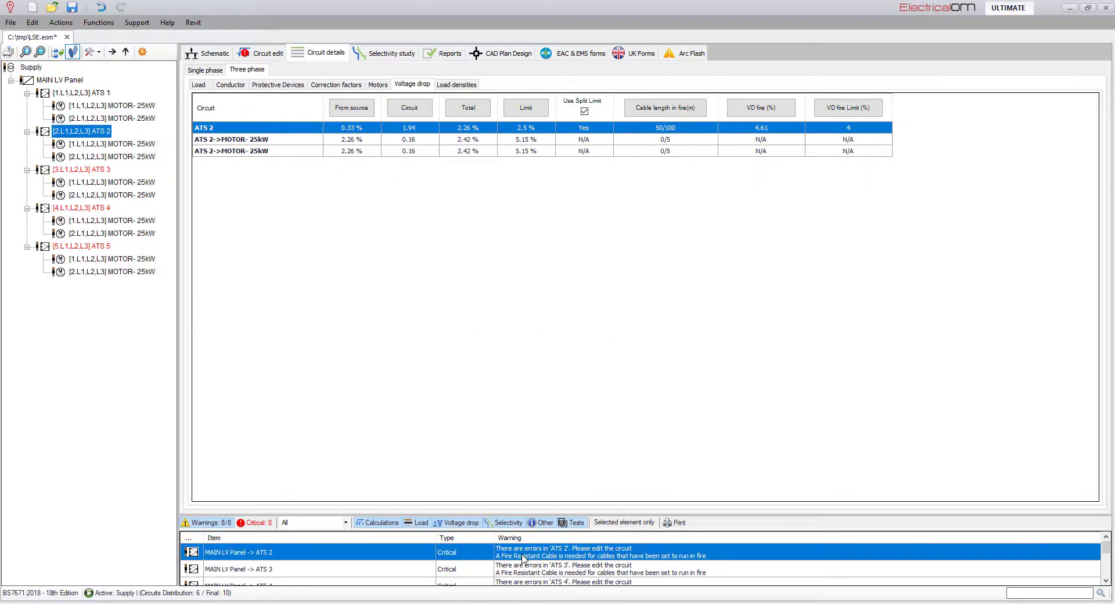
pyautogui.click(523, 569)
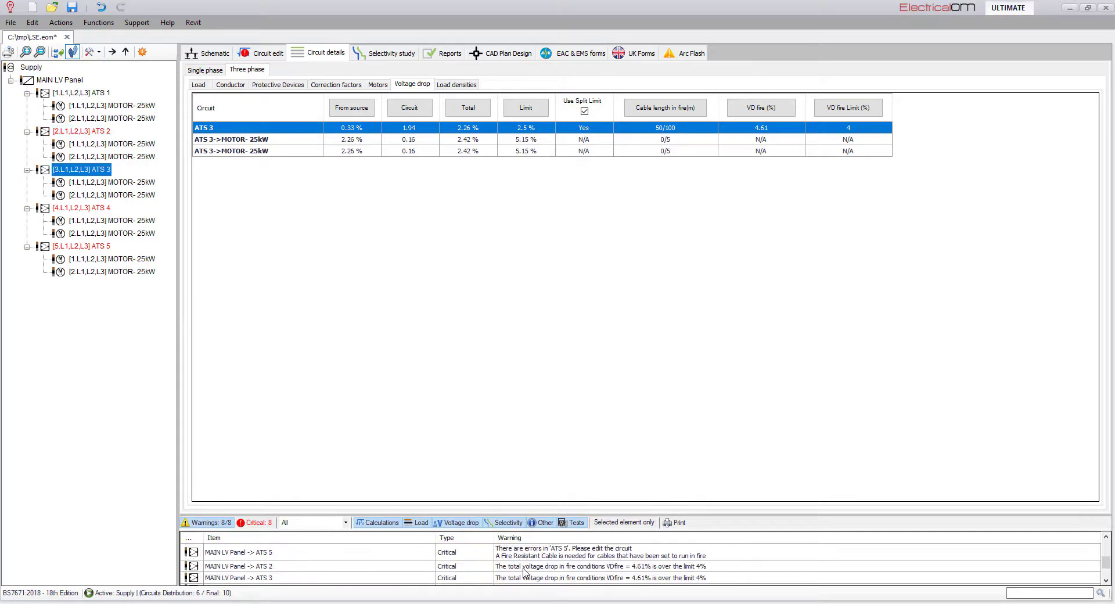
pyautogui.click(524, 568)
pyautogui.click(525, 578)
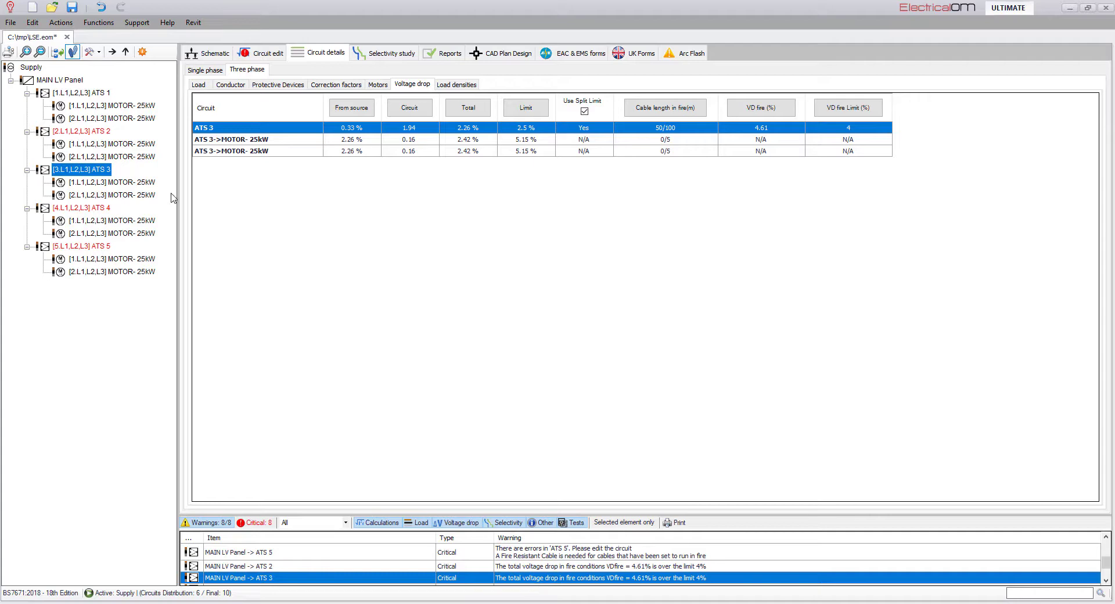
# - Select all five ATS circuits via Select Similar > Circuit Kind and show their conductor details
pyautogui.click(32, 67)
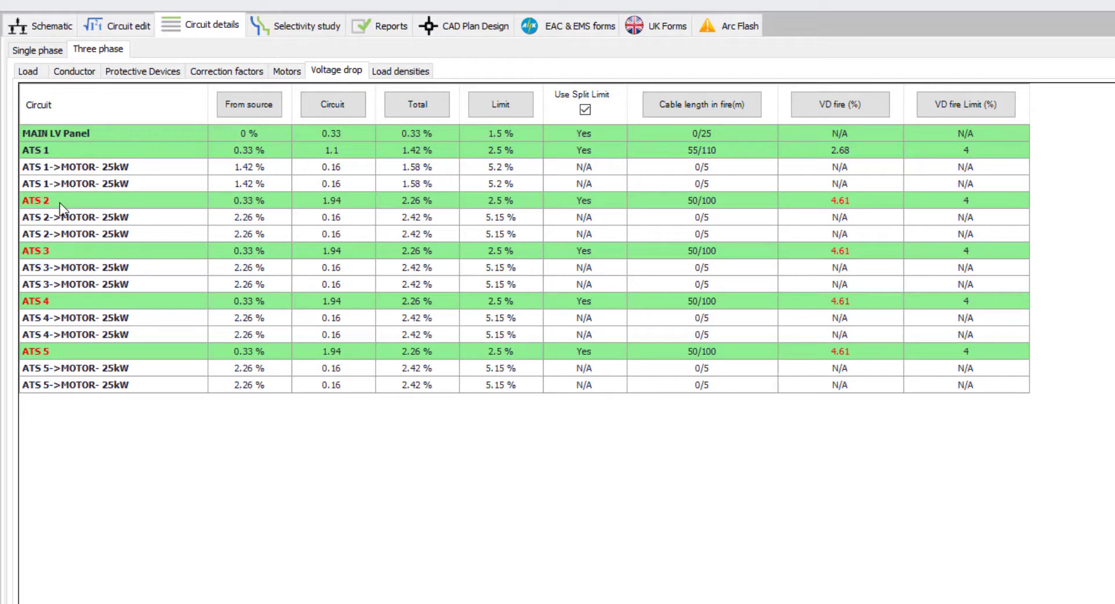
pyautogui.click(40, 150)
pyautogui.rightClick(39, 149)
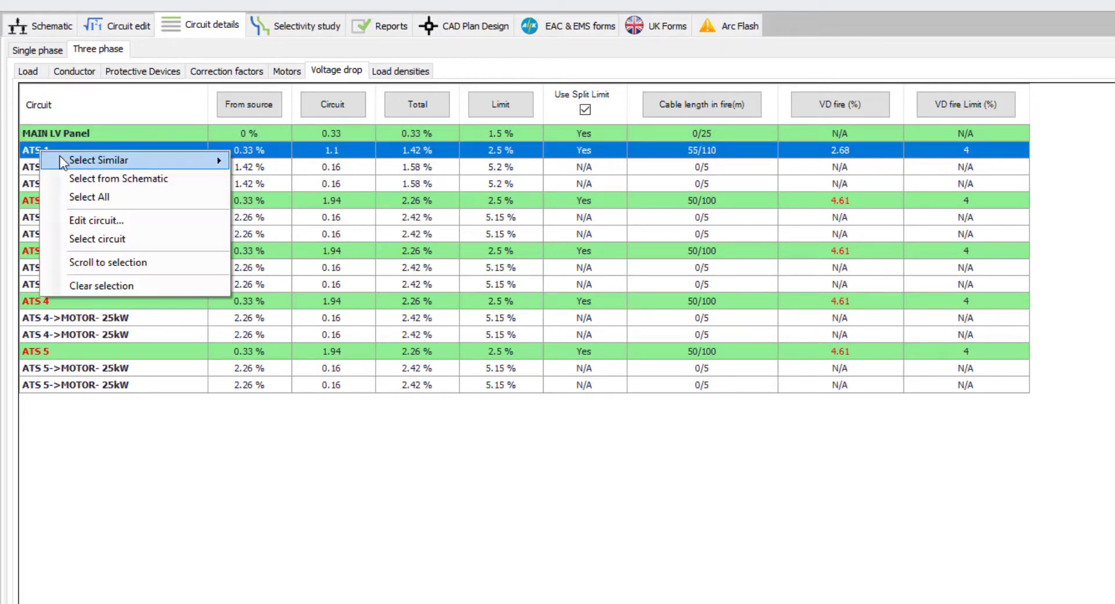
pyautogui.moveTo(62, 162)
pyautogui.click(301, 162)
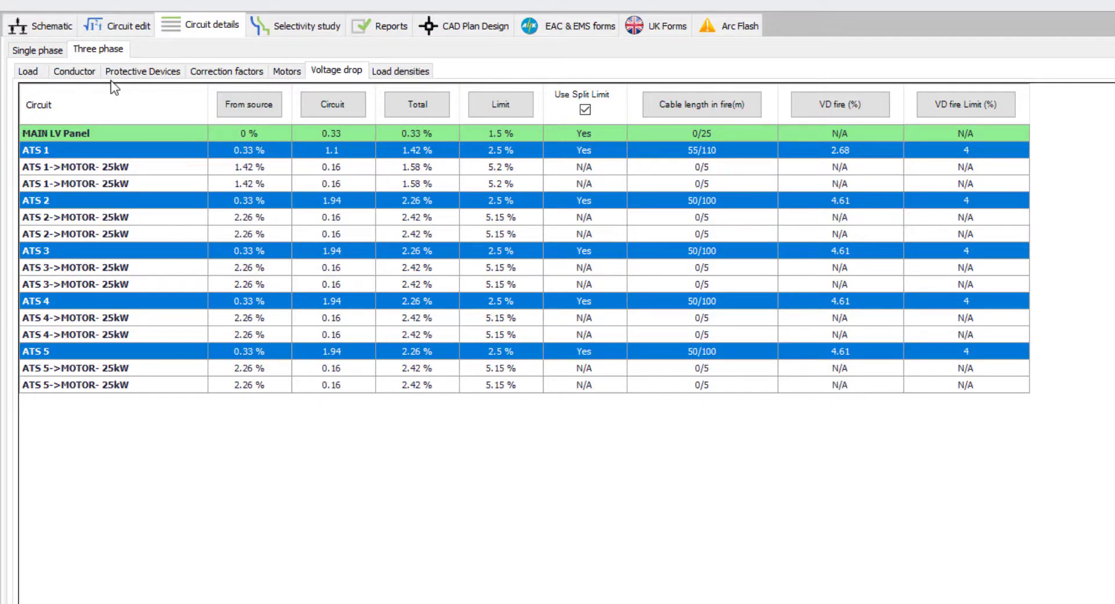
pyautogui.click(82, 71)
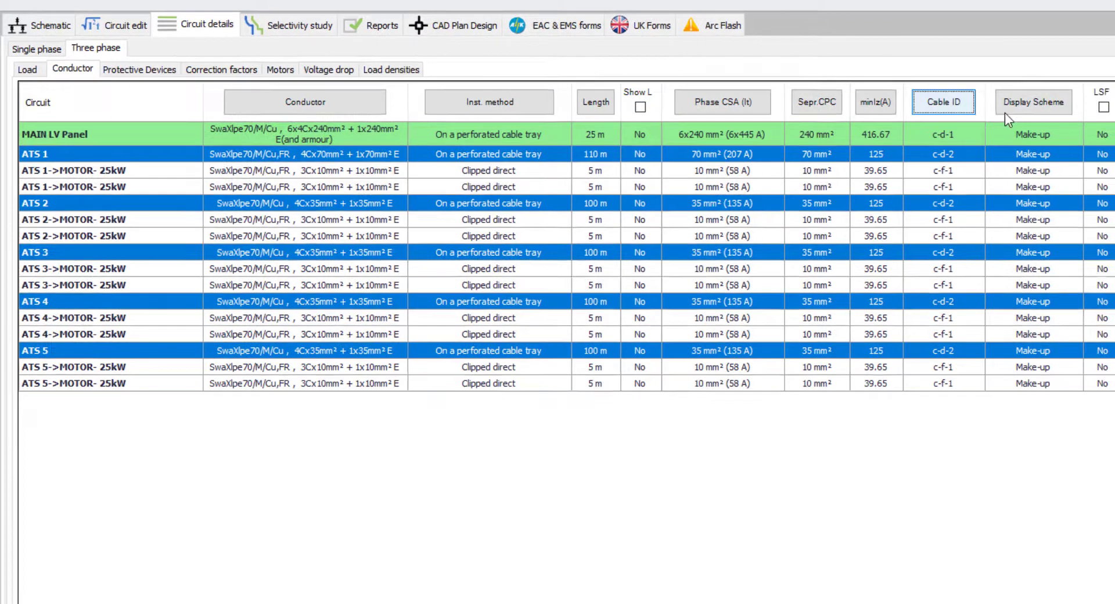
# - Make the selected ATS cables fire resistant with 70 mm² phase conductors
pyautogui.click(1016, 92)
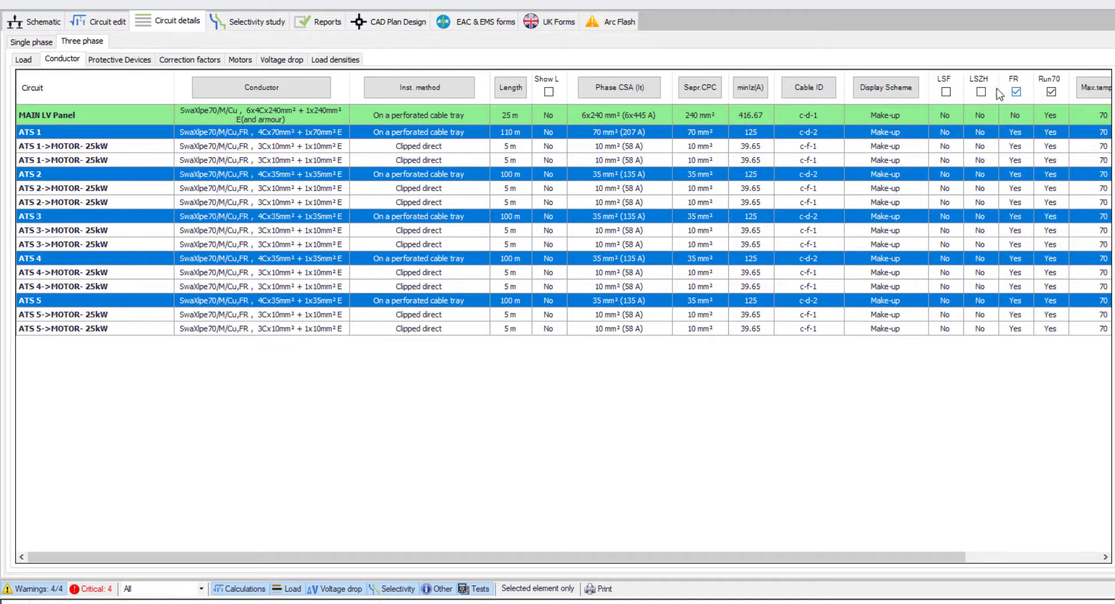
pyautogui.click(626, 88)
pyautogui.click(490, 319)
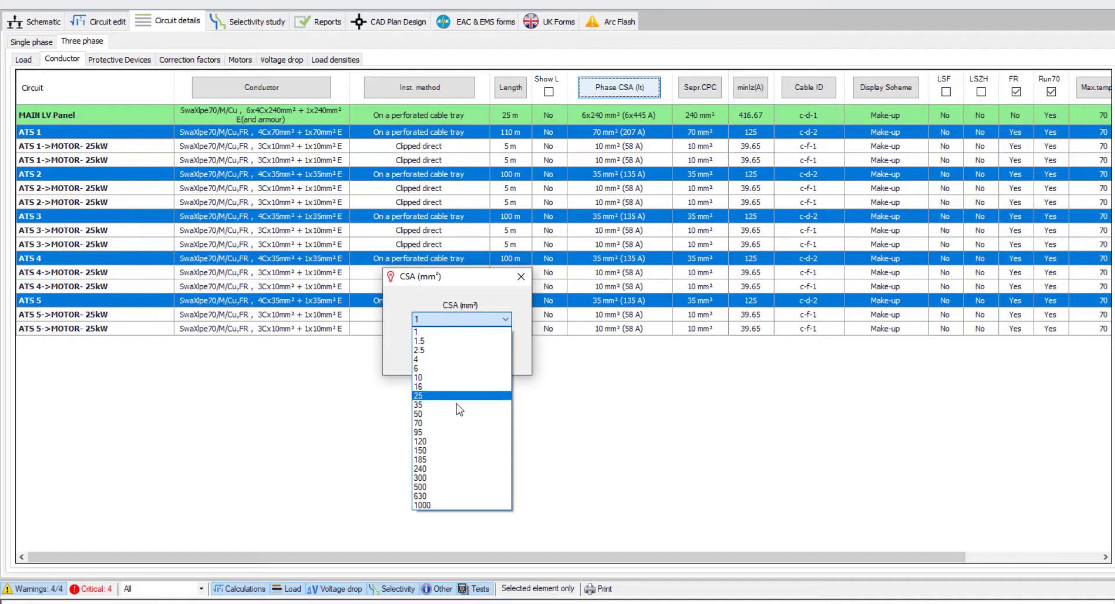
pyautogui.click(453, 425)
pyautogui.click(441, 361)
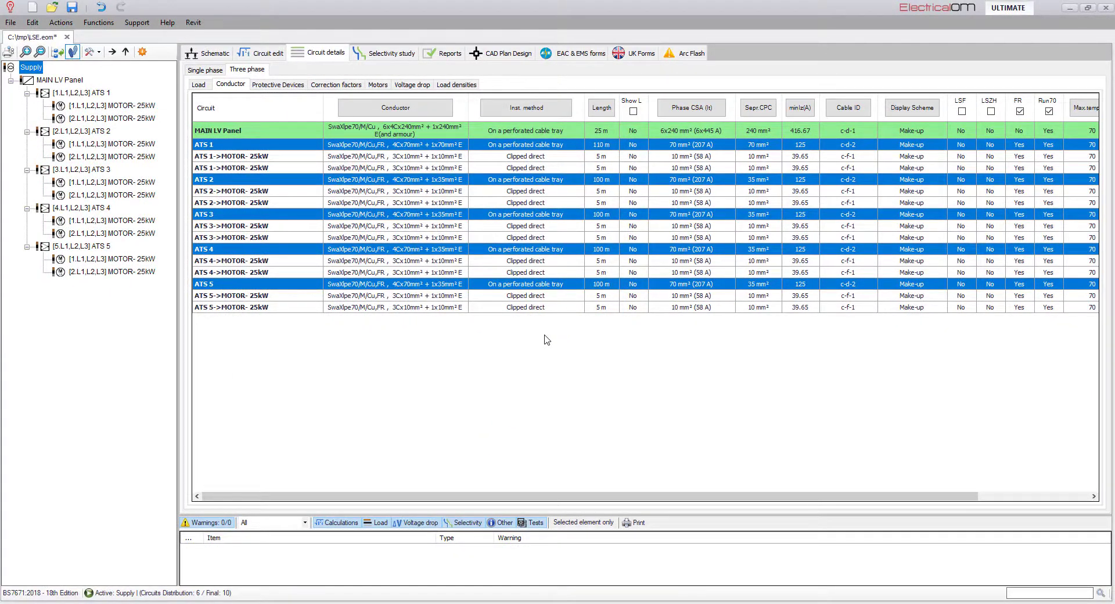
# - Change the separate protective conductor size for the selected ATS cables
pyautogui.click(758, 108)
pyautogui.click(566, 300)
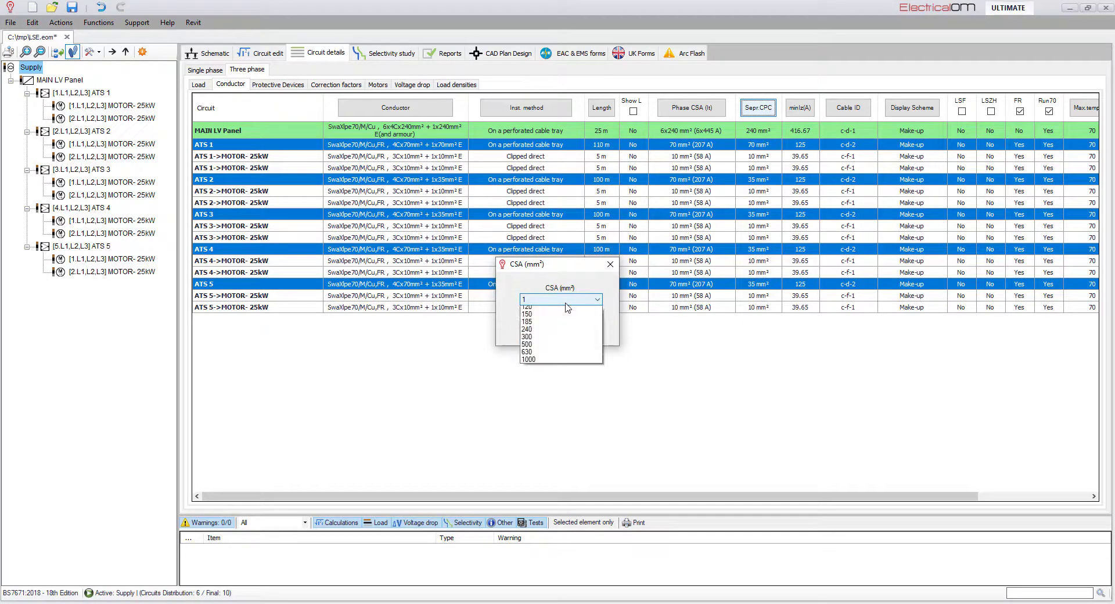
pyautogui.click(550, 395)
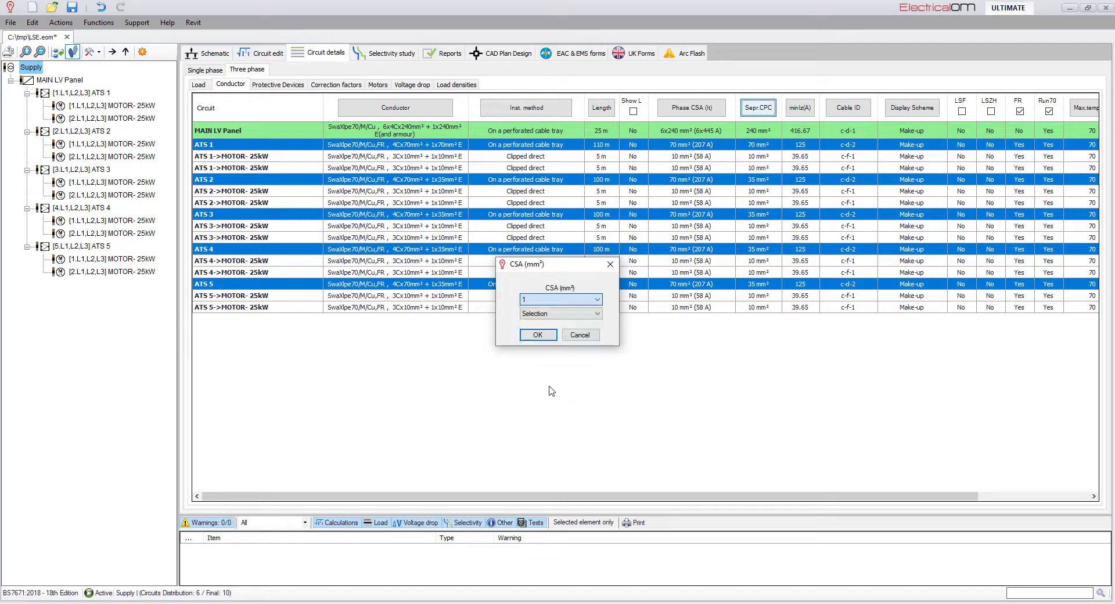
pyautogui.click(539, 336)
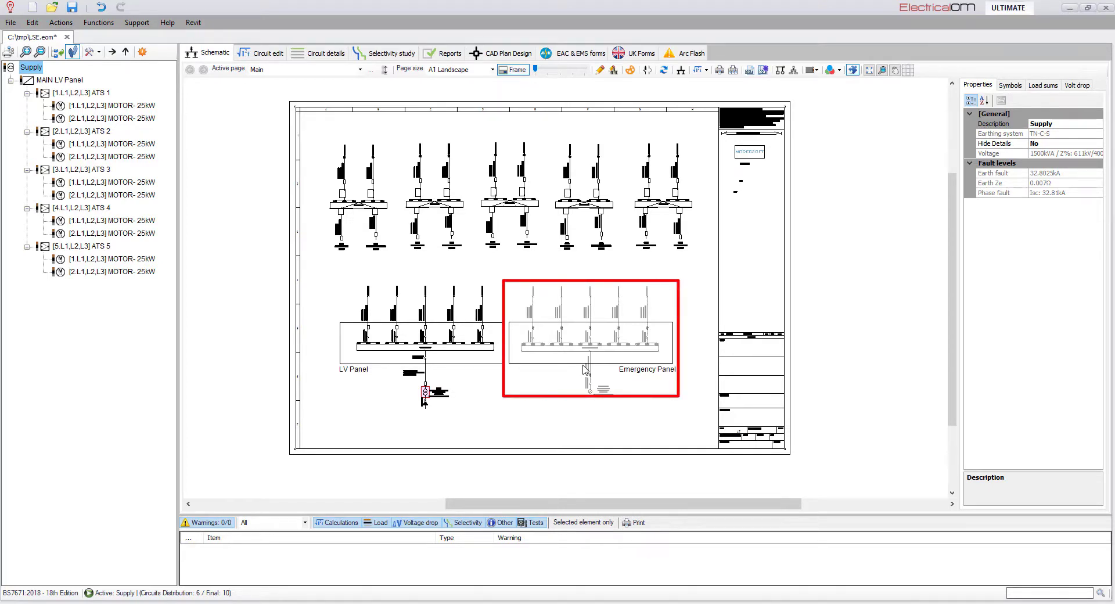
pyautogui.click(85, 26)
pyautogui.moveTo(130, 64)
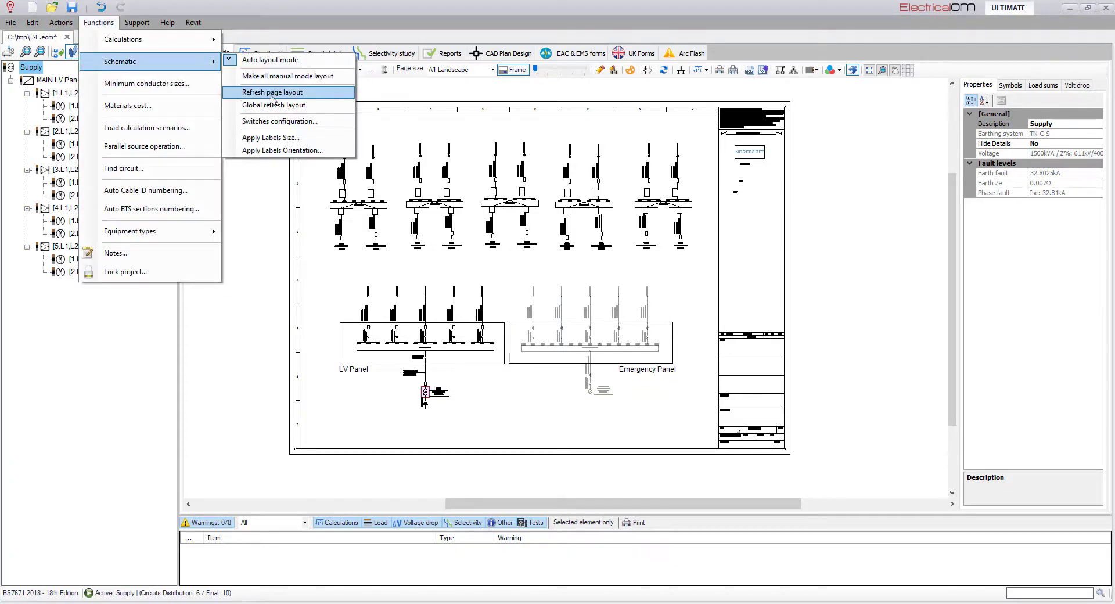
pyautogui.click(273, 120)
pyautogui.click(471, 197)
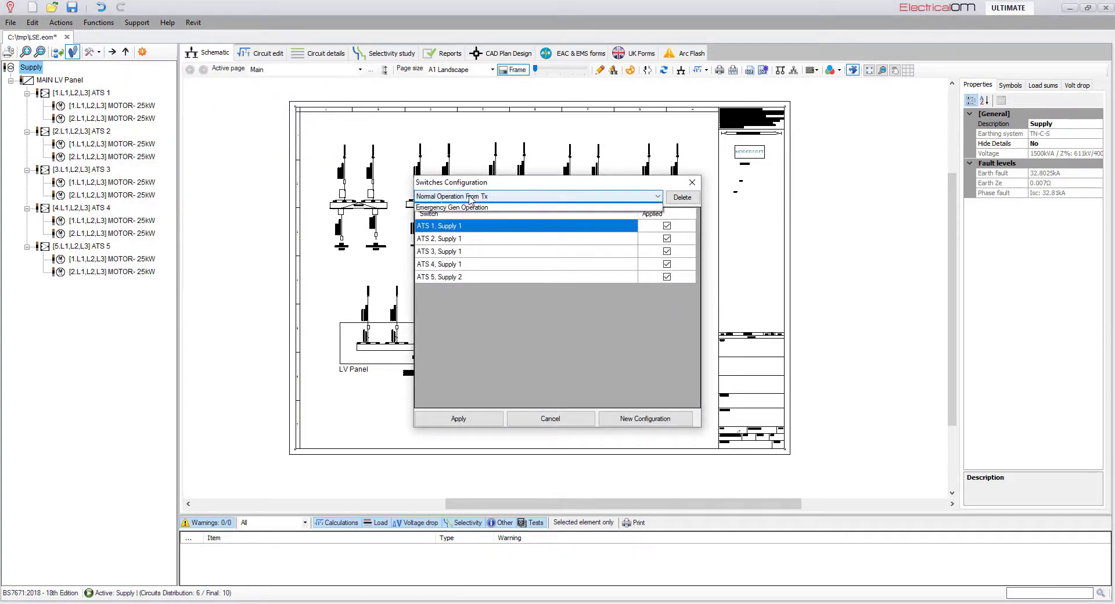
pyautogui.click(470, 207)
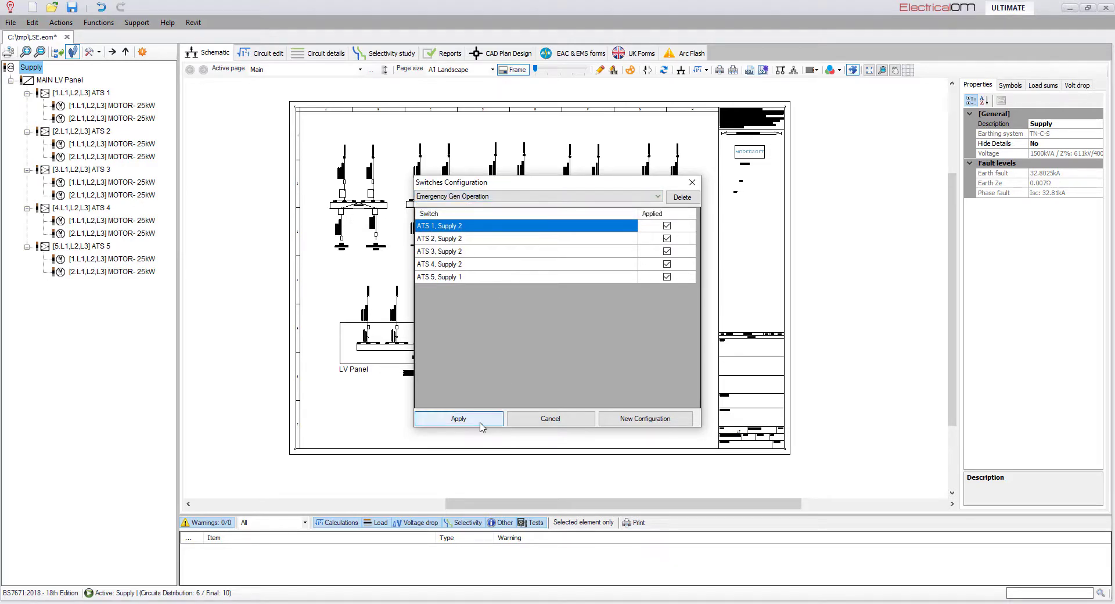
pyautogui.click(479, 419)
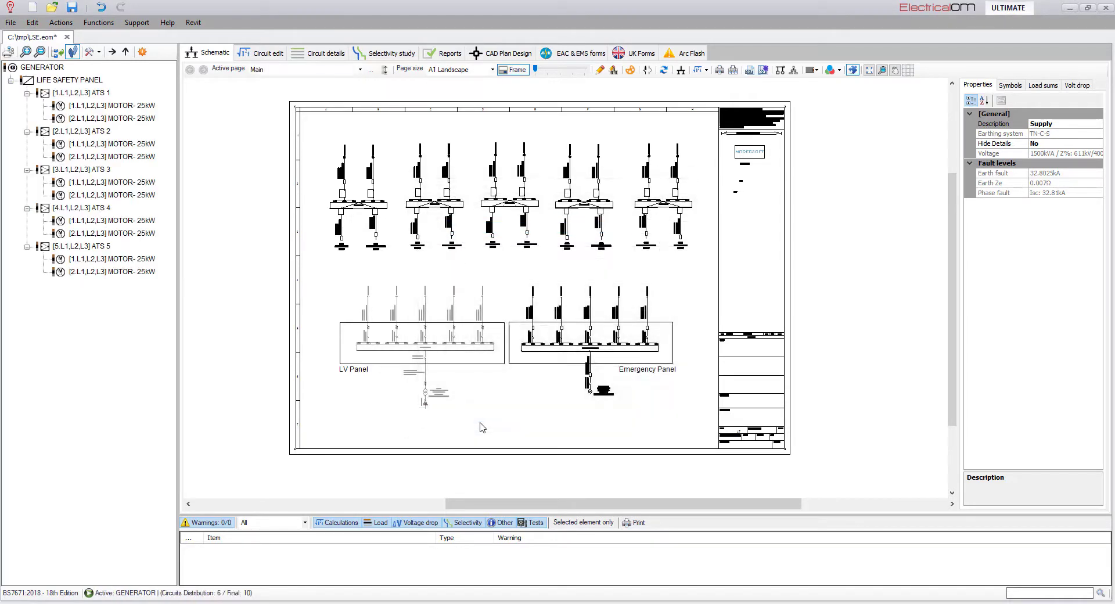
pyautogui.scroll(2, 482, 427)
pyautogui.scroll(-1, 482, 427)
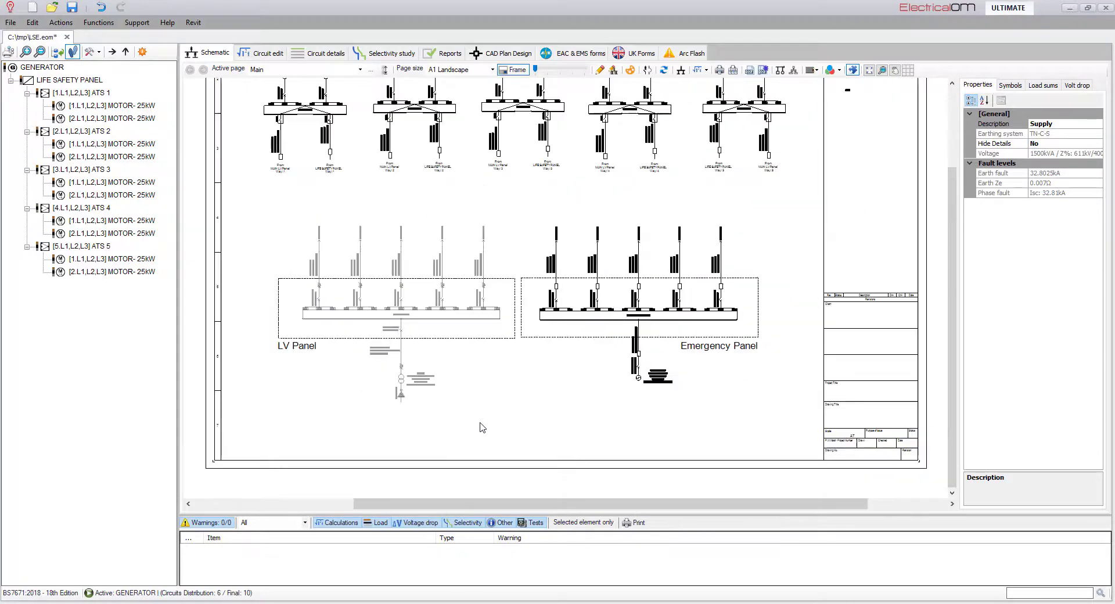
pyautogui.moveTo(491, 220); pyautogui.dragTo(493, 315)
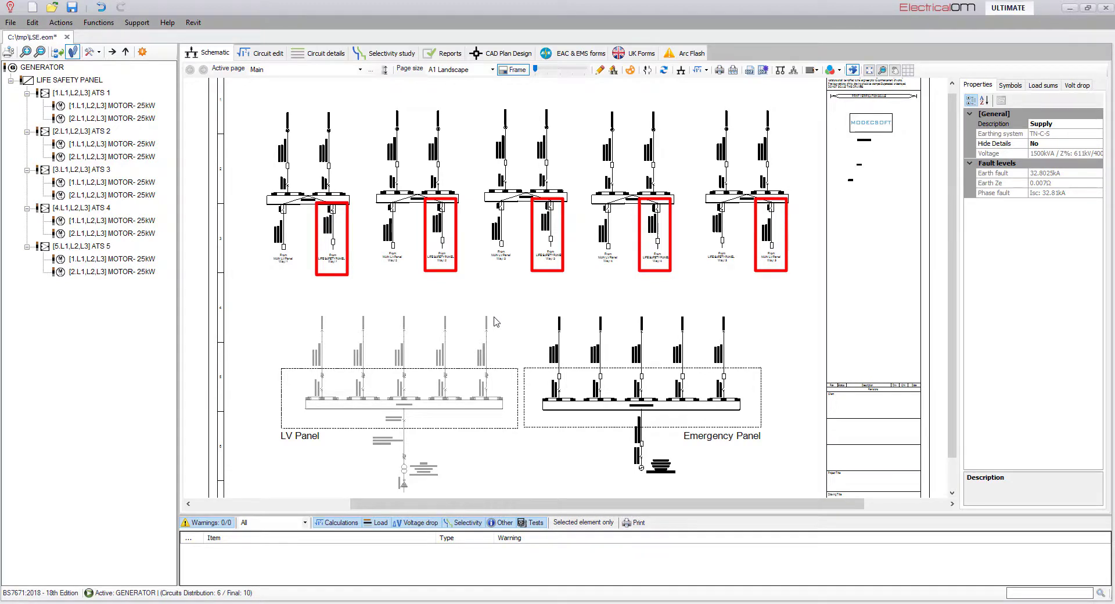
pyautogui.scroll(-1, 494, 317)
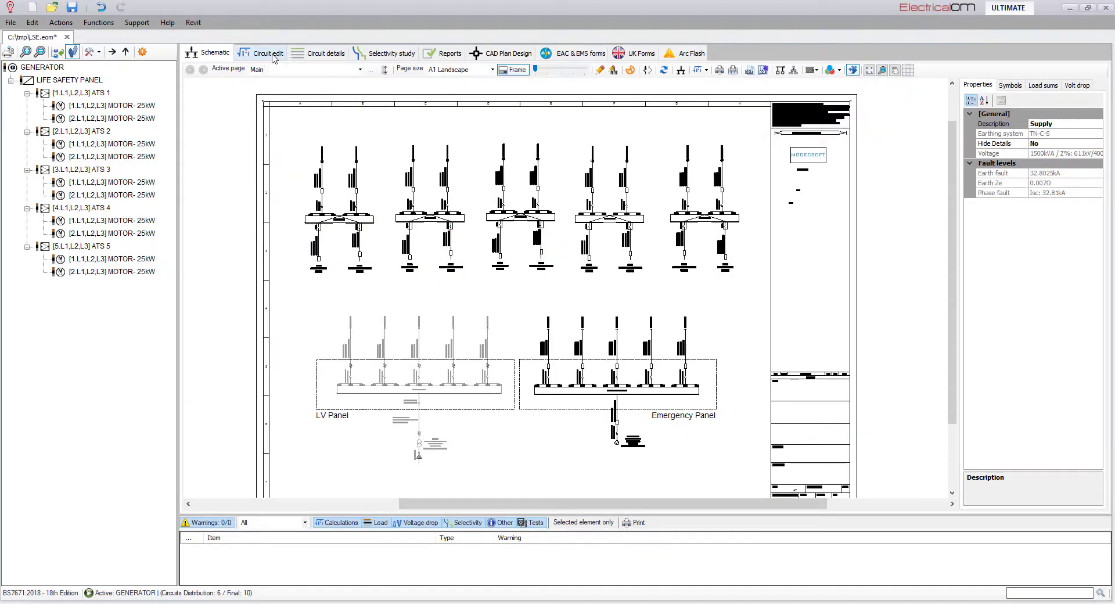
# - In the GENERATOR system's circuit details, select all circuits similar to ATS 1
pyautogui.click(325, 53)
pyautogui.click(41, 67)
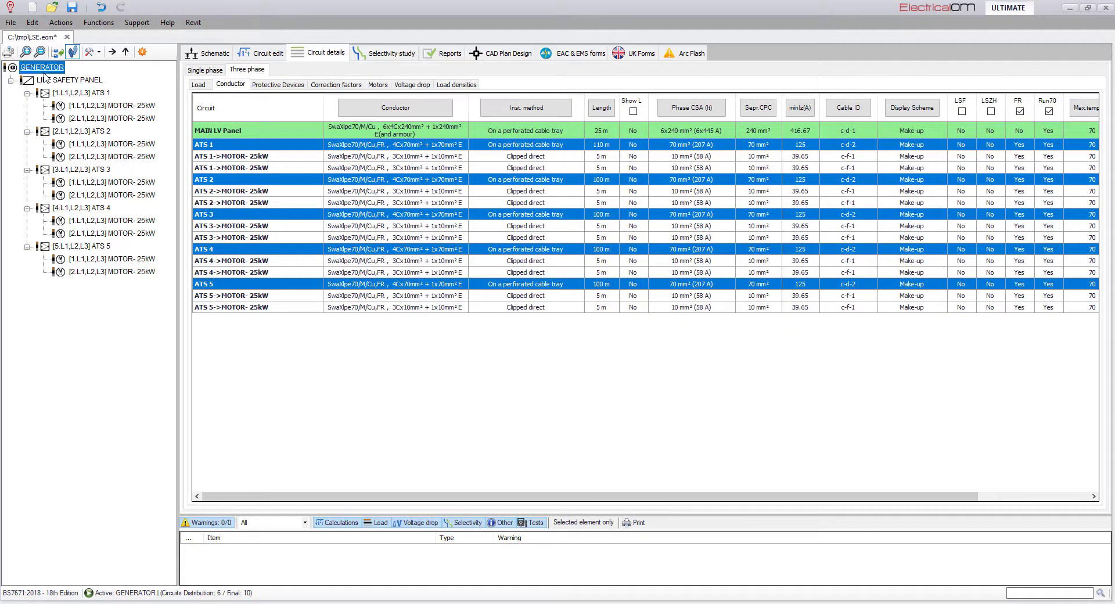
pyautogui.click(220, 141)
pyautogui.rightClick(220, 140)
pyautogui.moveTo(289, 150)
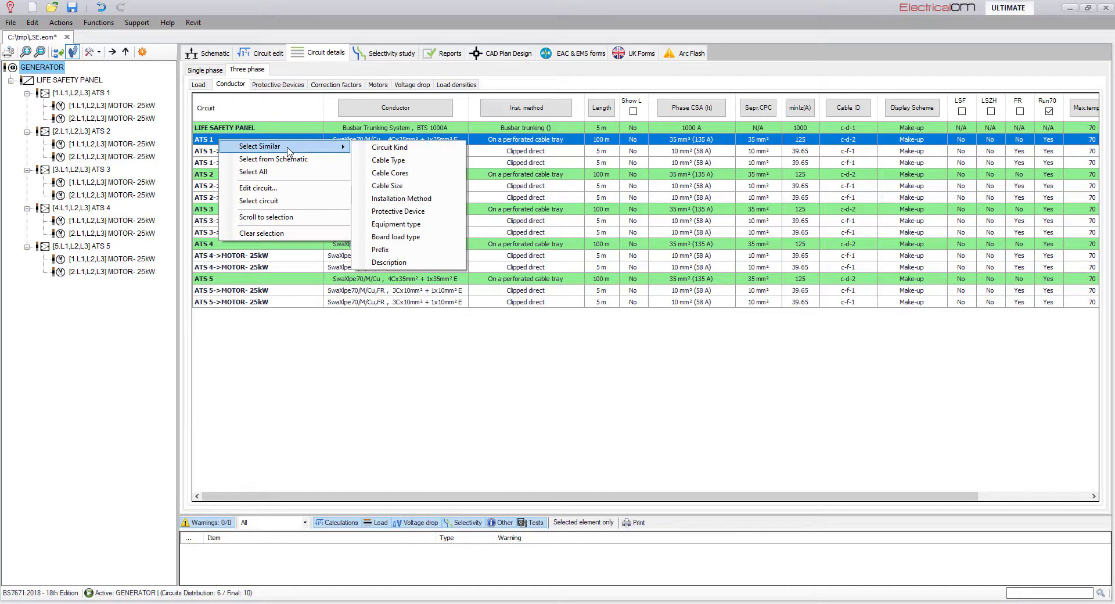
pyautogui.click(395, 148)
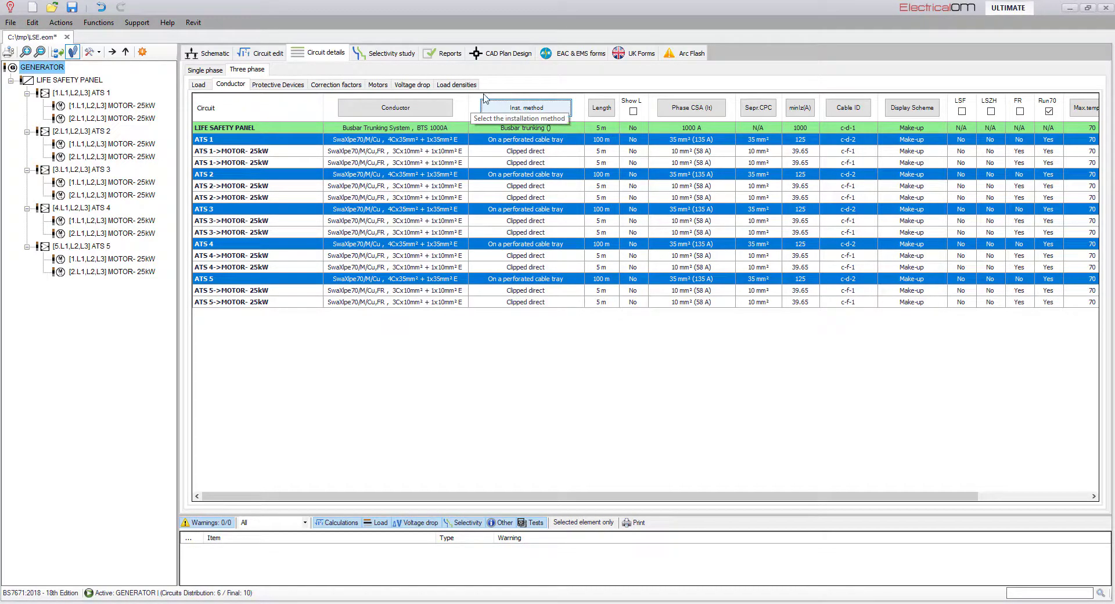
# - Put 50% of each ATS cable length in fire, giving a 4.32% fire drop against 4%
pyautogui.click(412, 84)
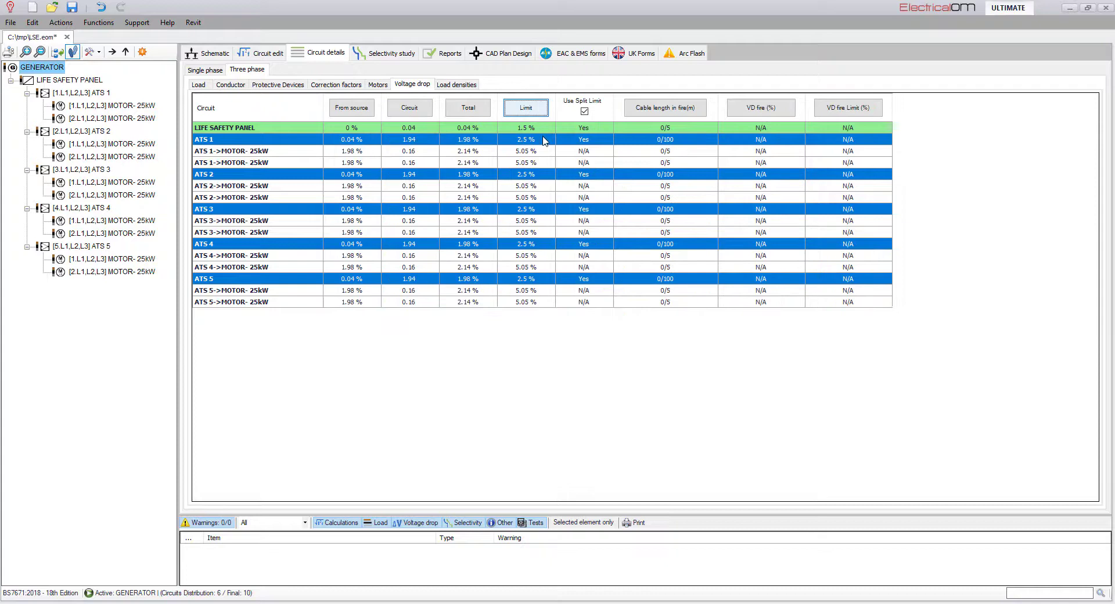
pyautogui.click(665, 109)
pyautogui.click(577, 315)
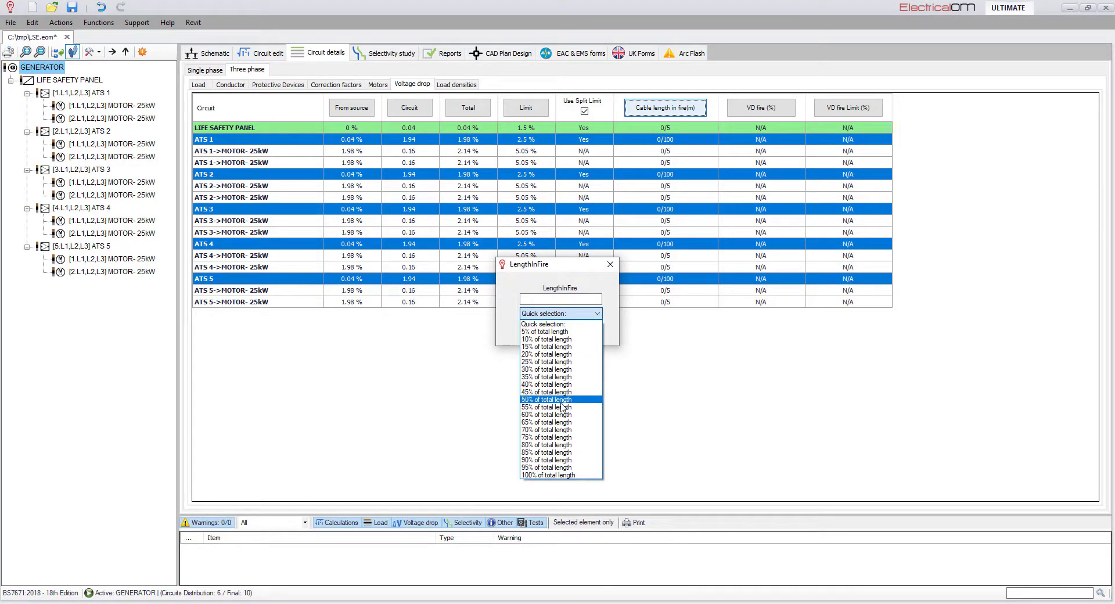
pyautogui.click(562, 399)
pyautogui.click(538, 335)
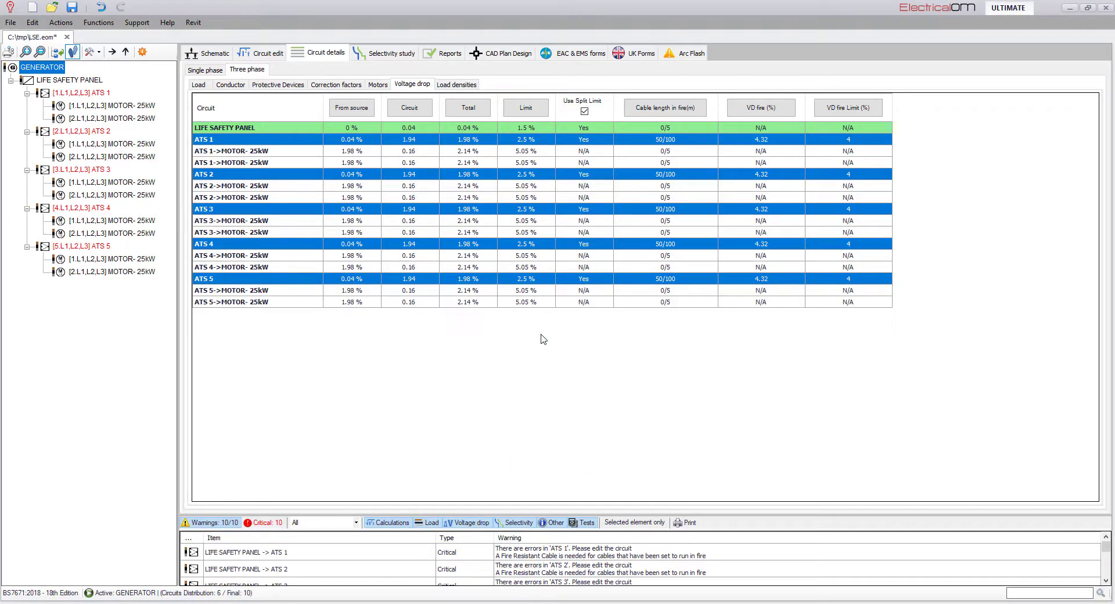
pyautogui.scroll(-3, 607, 552)
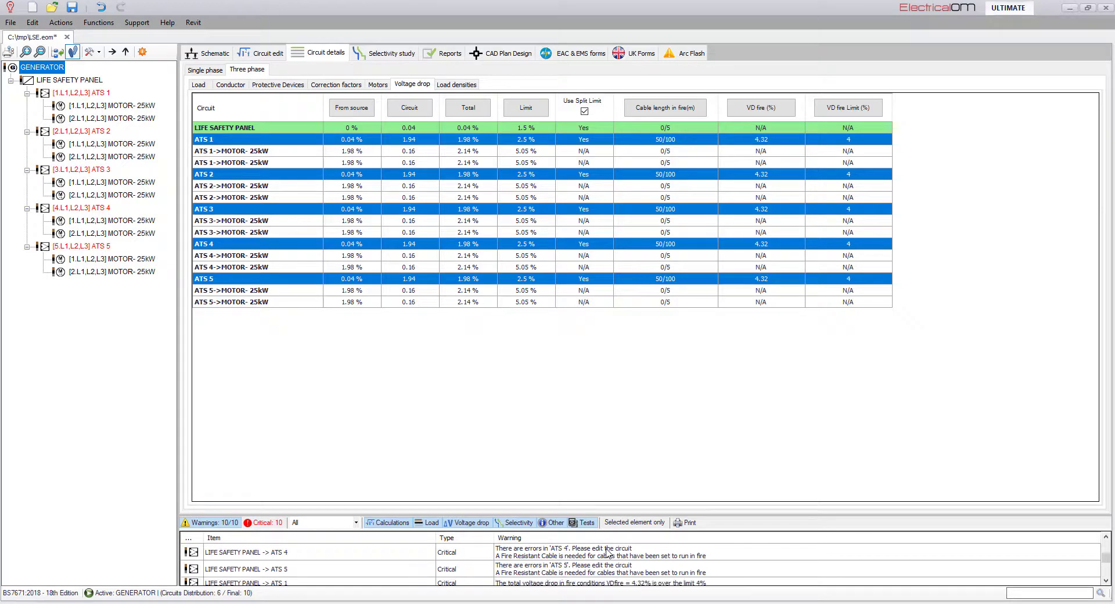
pyautogui.scroll(-1, 607, 552)
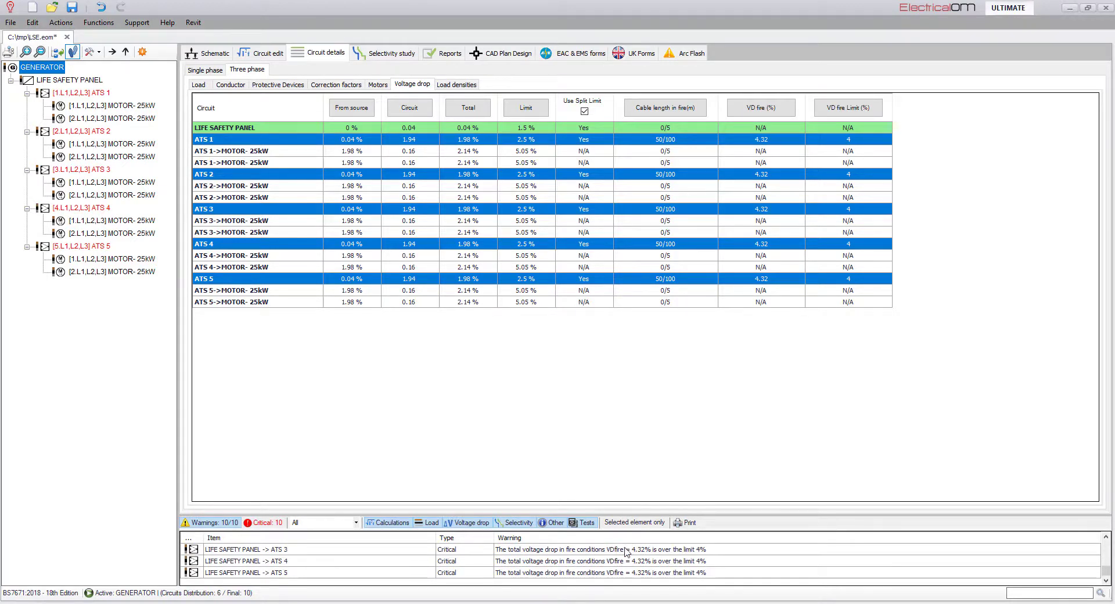
pyautogui.scroll(5, 598, 558)
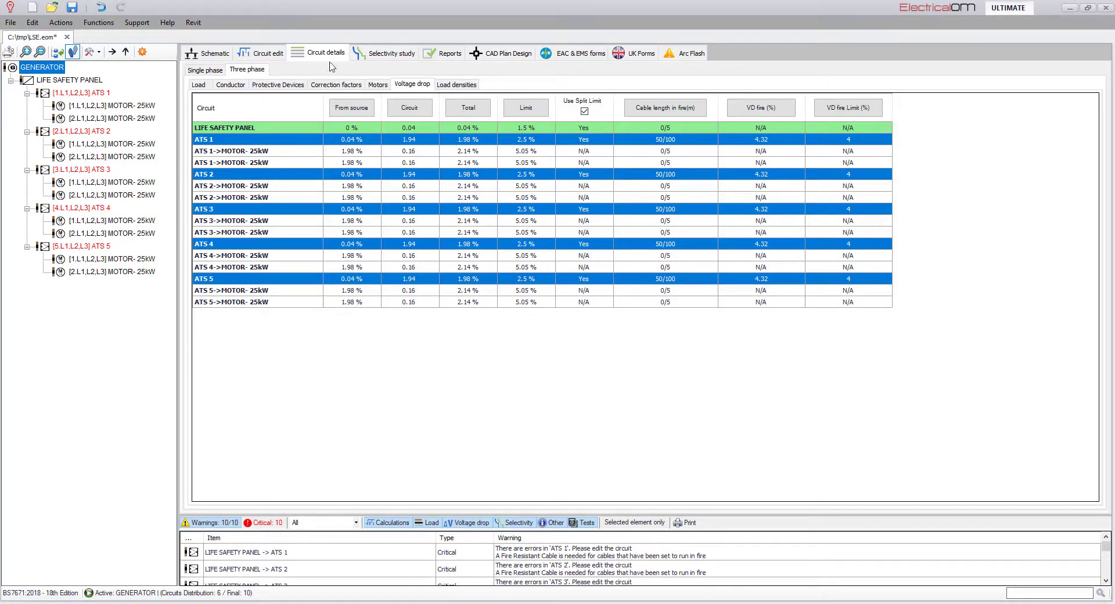
pyautogui.click(232, 85)
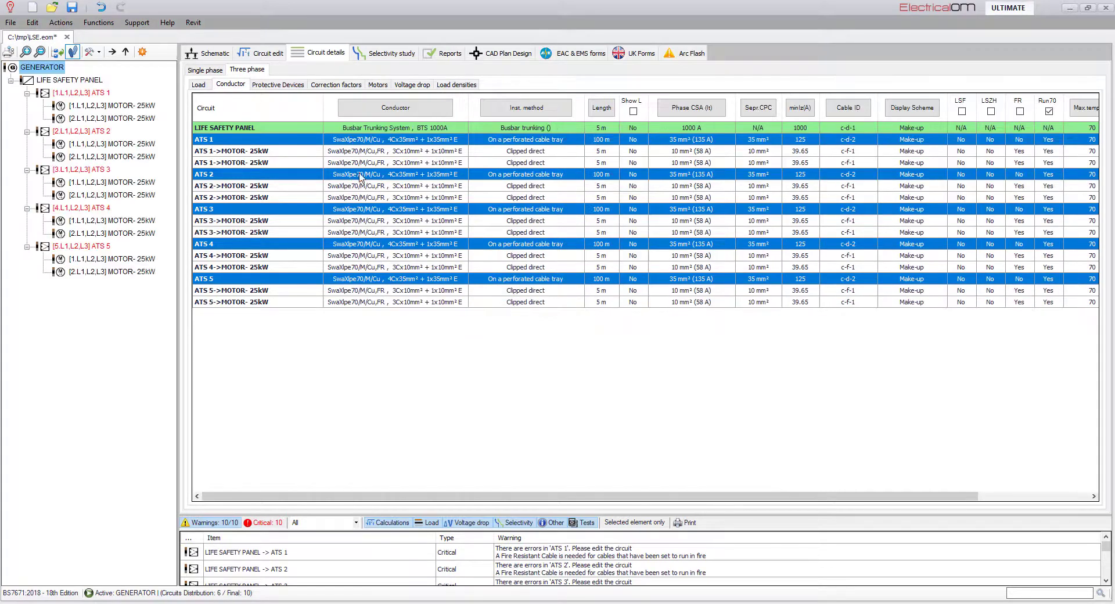
# - Set the selected ATS cables' phase conductors to 70 mm²
pyautogui.click(691, 108)
pyautogui.click(577, 300)
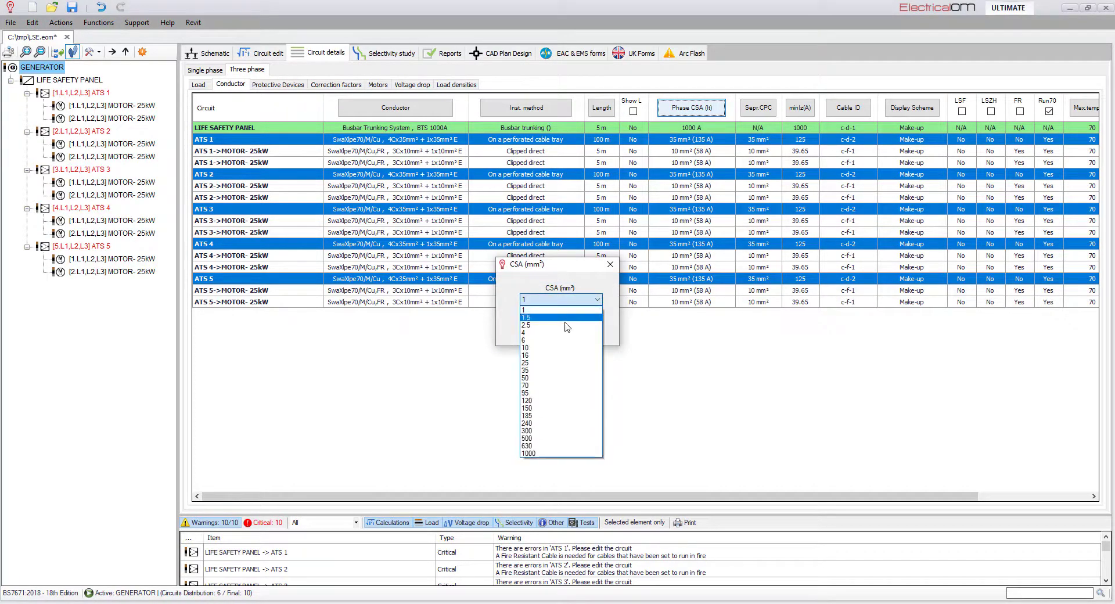
pyautogui.click(540, 385)
pyautogui.click(540, 337)
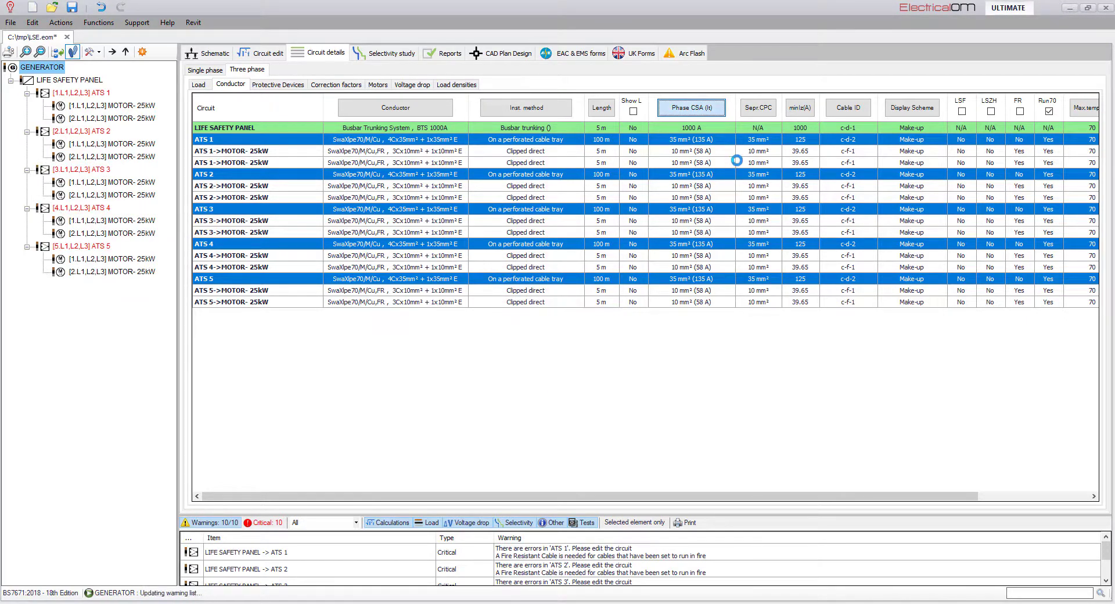
# - Make the CPC the same as the phase conductor and mark the cables fire resistant
pyautogui.click(758, 108)
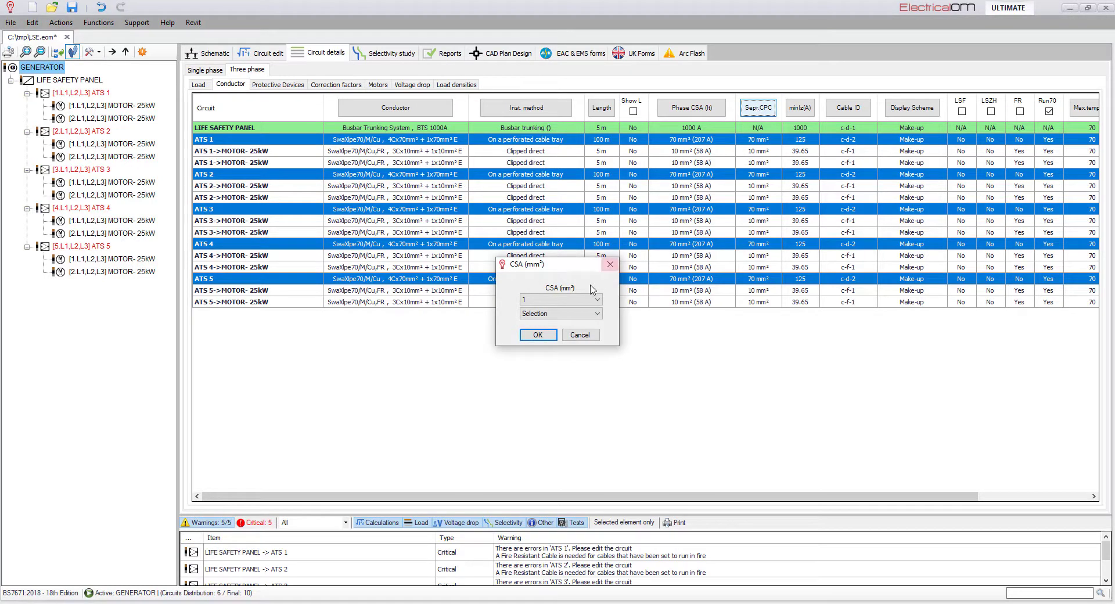
pyautogui.click(561, 313)
pyautogui.click(557, 344)
pyautogui.click(540, 337)
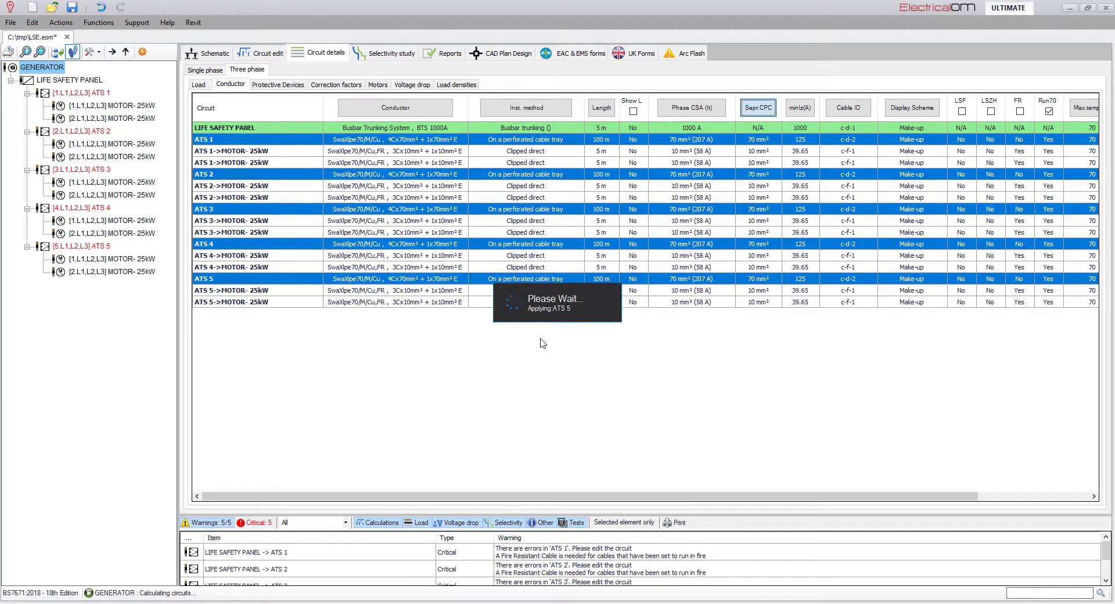
pyautogui.click(1020, 111)
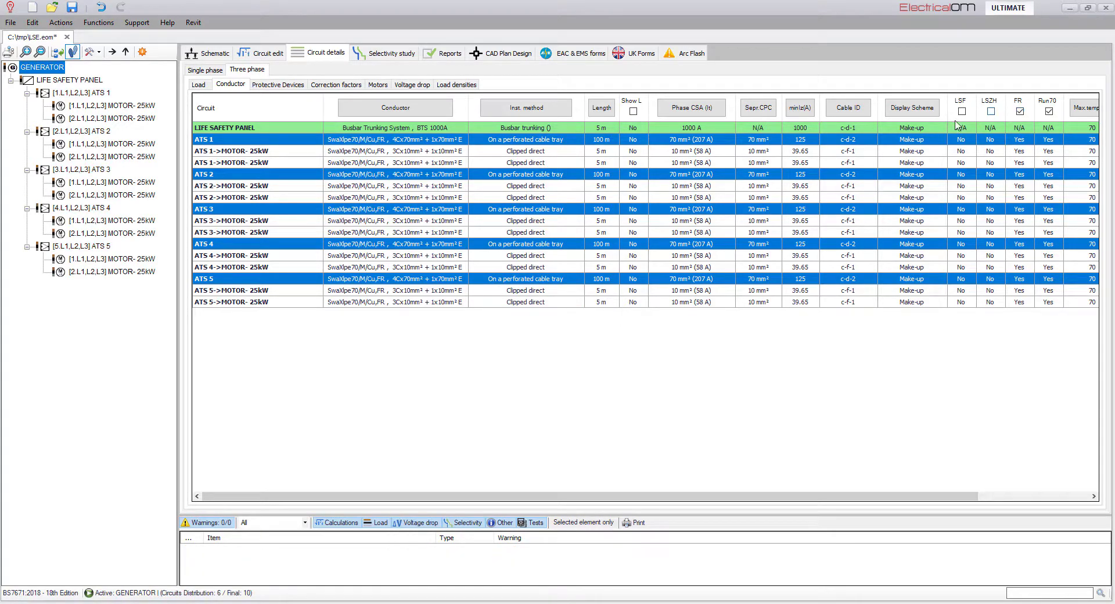
# - Generate a report containing only the Cables in fire conditions section, with all other sections cleared
pyautogui.click(449, 53)
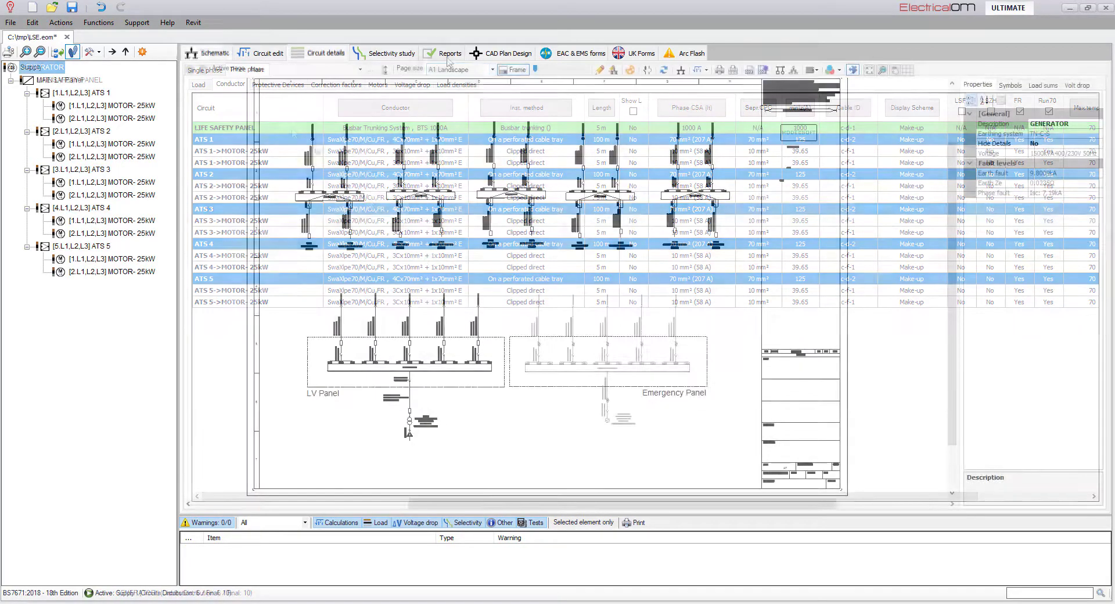
pyautogui.click(274, 124)
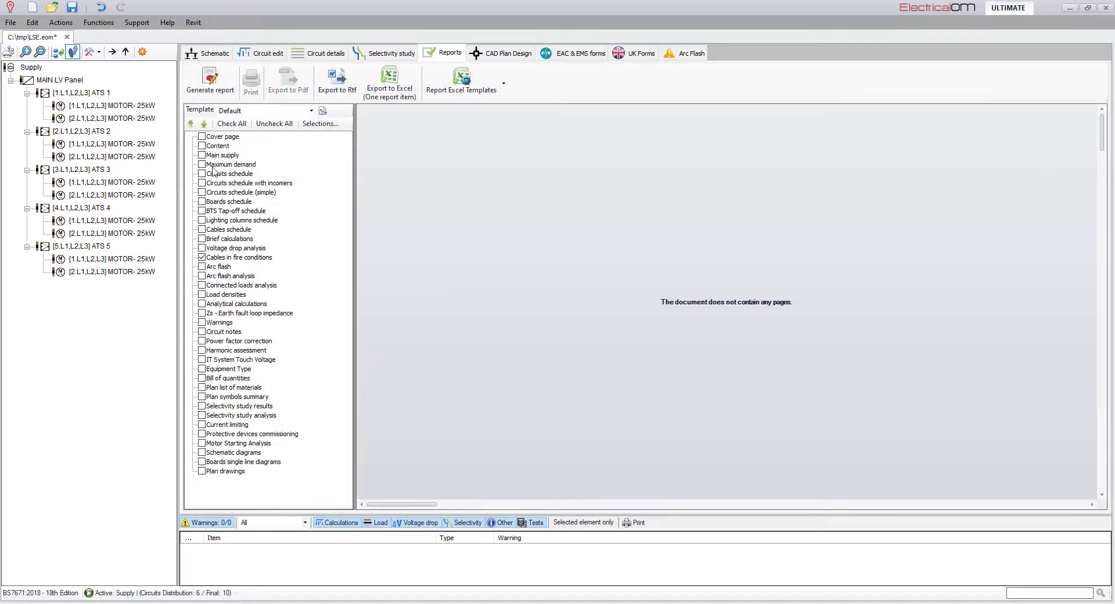
pyautogui.click(210, 80)
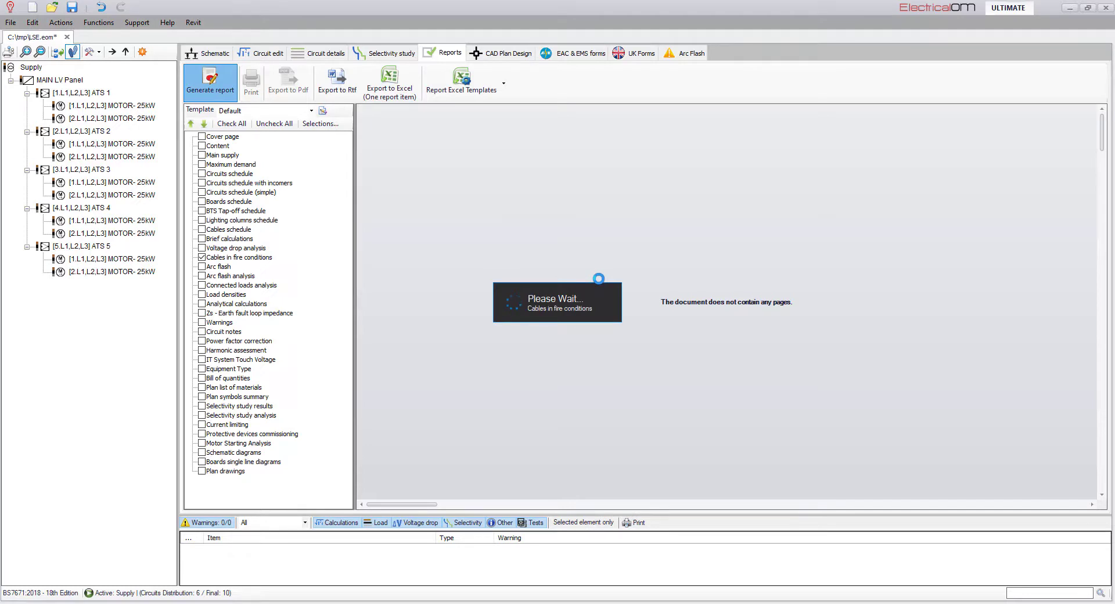